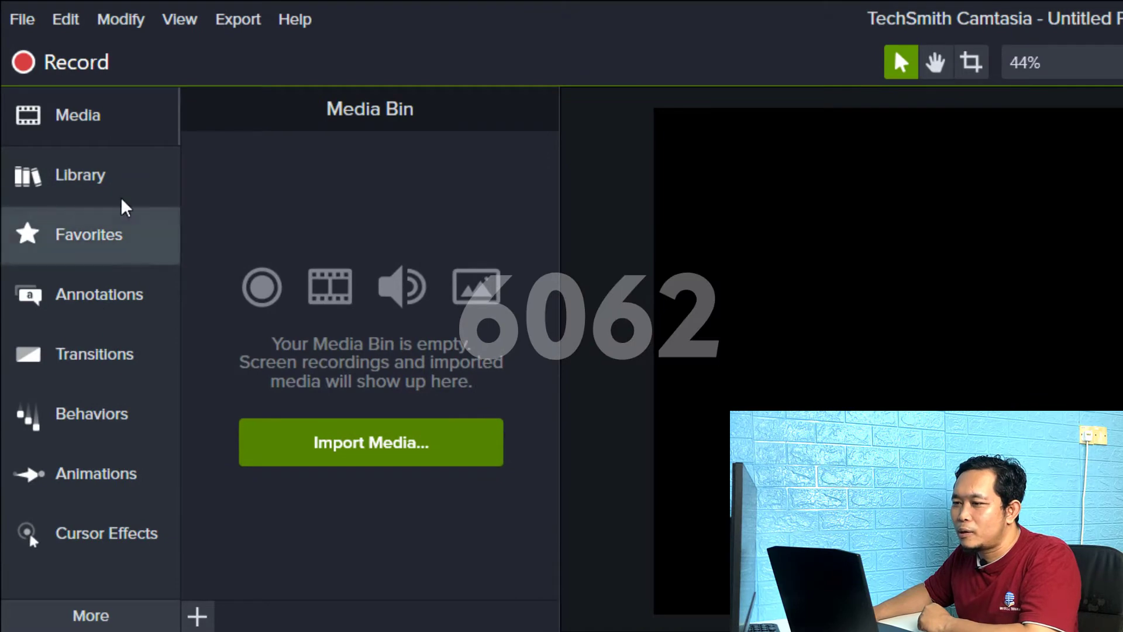
- Place the rainbowwaves motion background from the library at the start of Track 2
{"action": "left_click", "coordinate": [120, 174]}
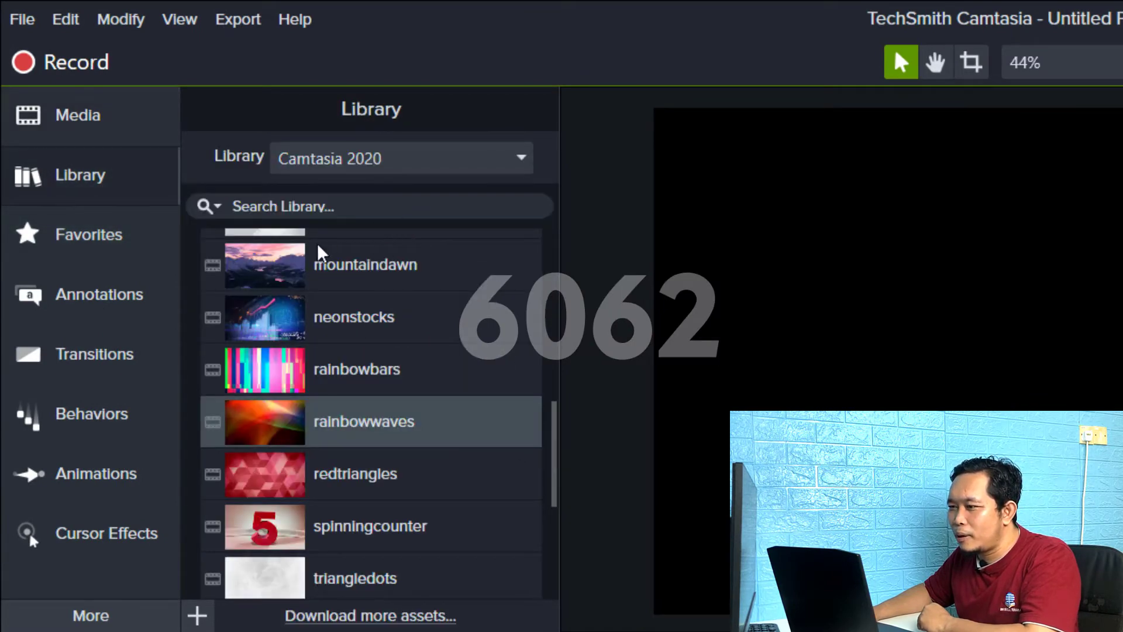
{"action": "scroll", "coordinate": [320, 253], "scroll_direction": "up", "scroll_amount": 9}
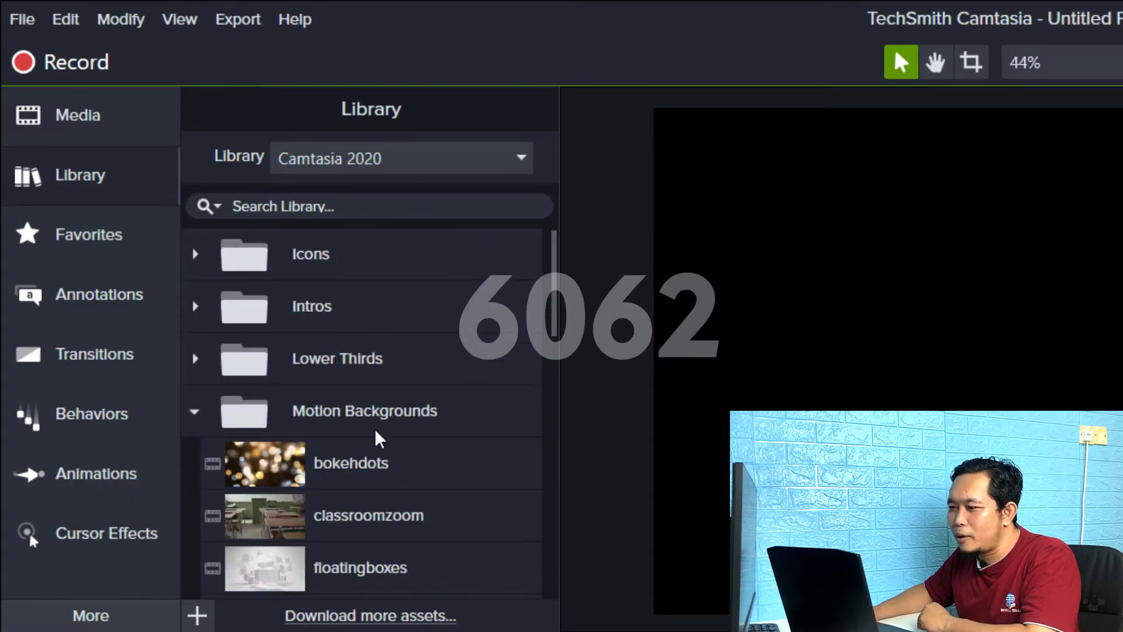
{"action": "scroll", "coordinate": [468, 448], "scroll_direction": "down", "scroll_amount": 3}
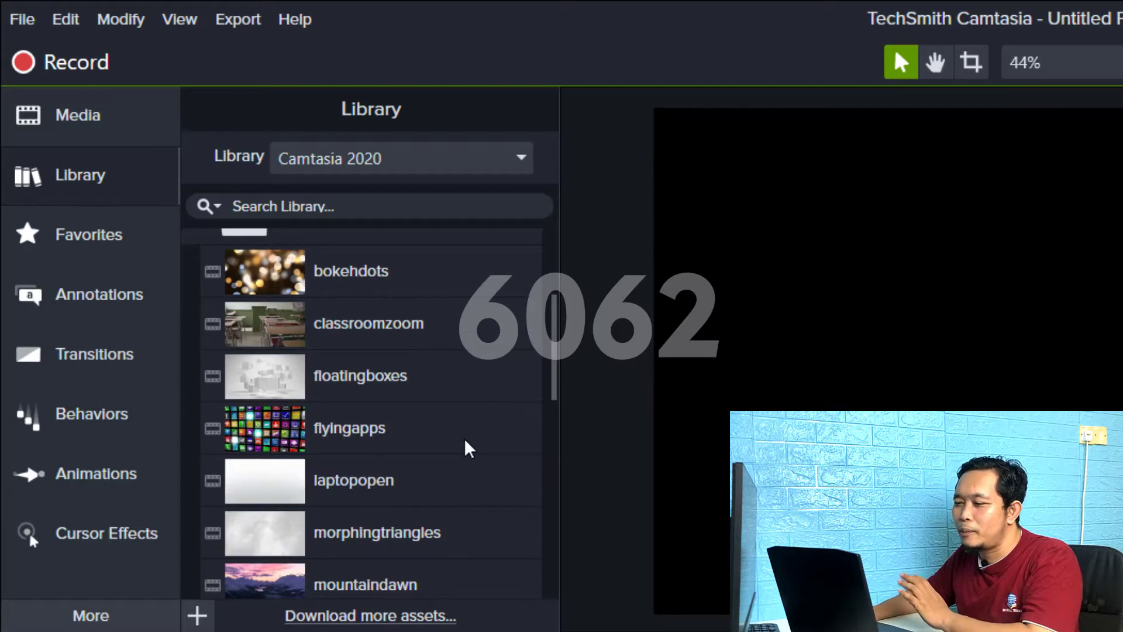
{"action": "scroll", "coordinate": [479, 448], "scroll_direction": "down", "scroll_amount": 5}
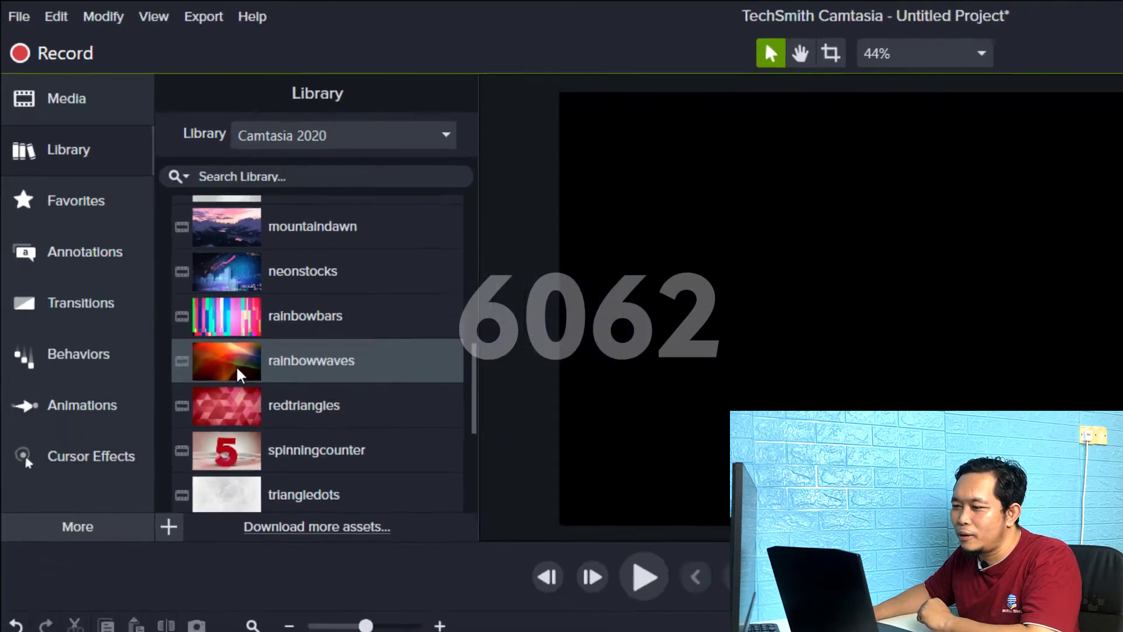
{"action": "left_click_drag", "start_coordinate": [384, 450], "coordinate": [61, 545]}
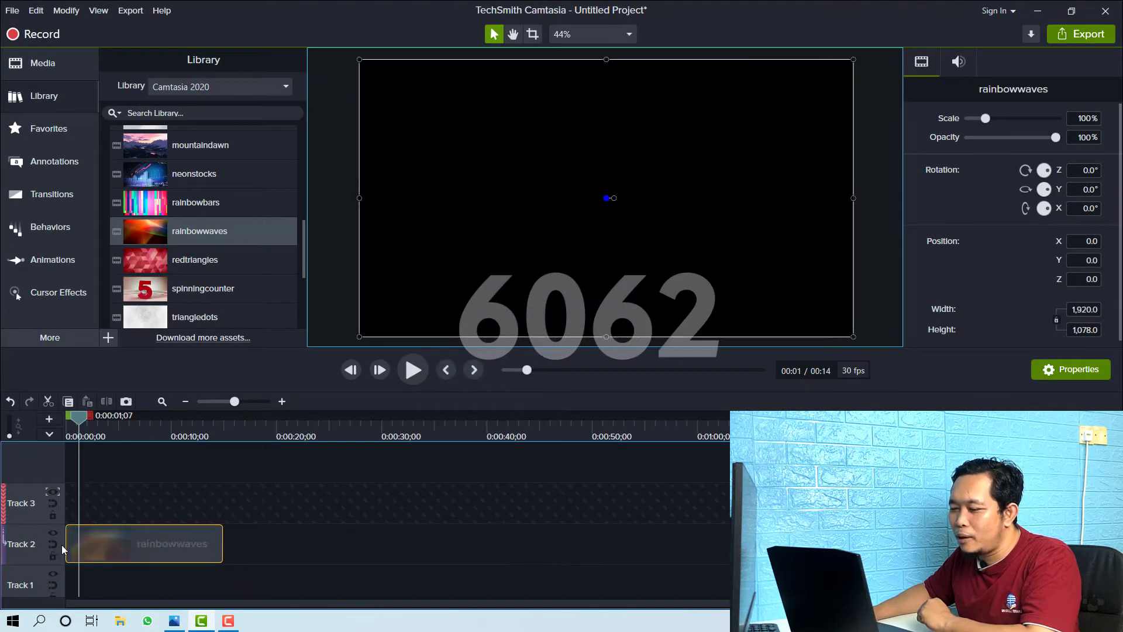
- Set Track 3's track matte mode to None
{"action": "left_click", "coordinate": [55, 489]}
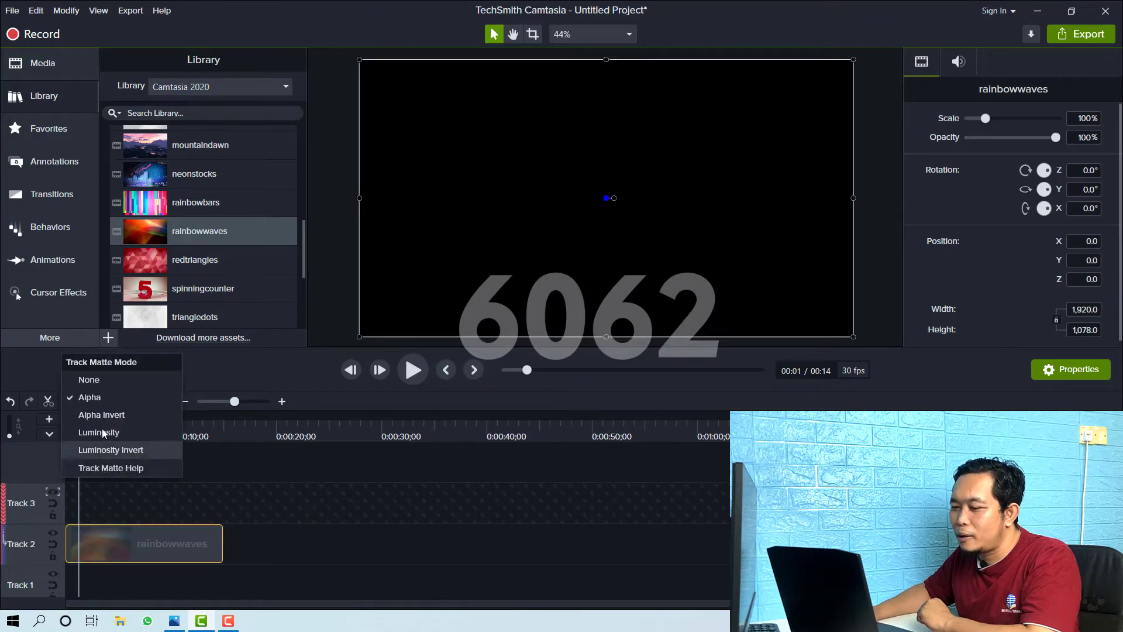
{"action": "left_click", "coordinate": [89, 380]}
{"action": "left_click", "coordinate": [150, 489]}
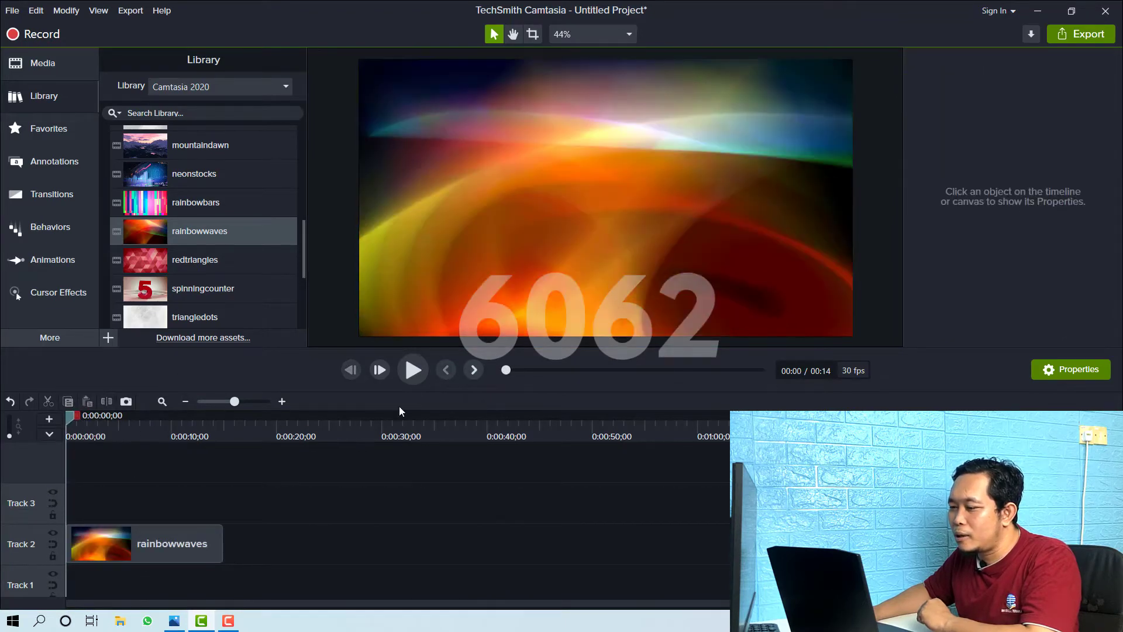
- Preview the rainbowwaves clip briefly and return the playhead to the start of the timeline
{"action": "left_click", "coordinate": [409, 371]}
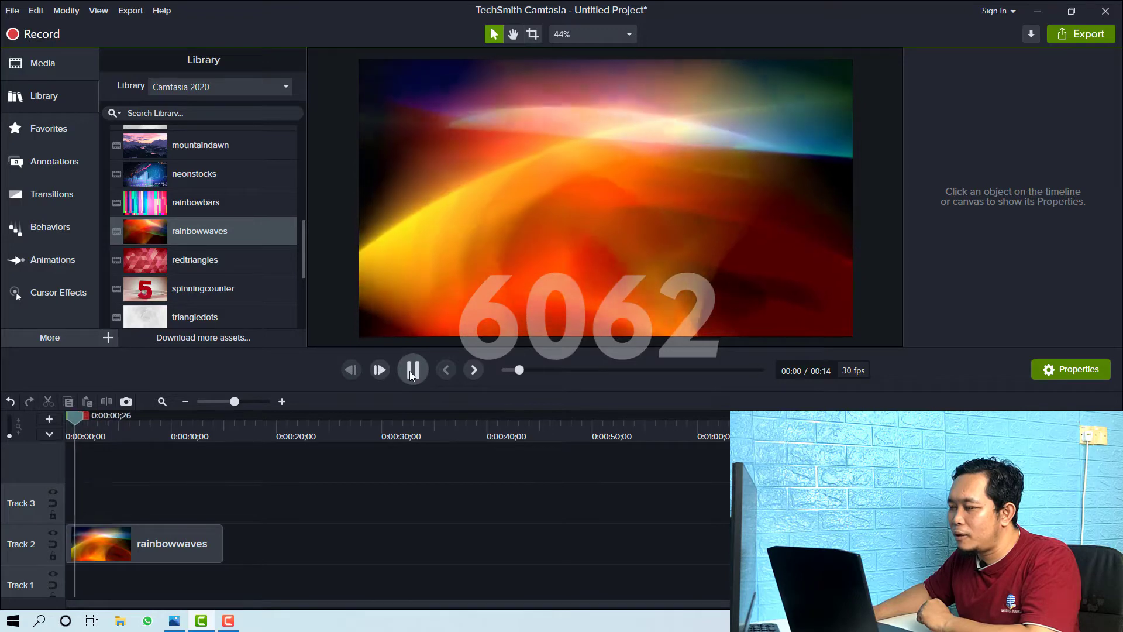
{"action": "left_click", "coordinate": [410, 371]}
{"action": "left_click_drag", "start_coordinate": [85, 417], "coordinate": [24, 426]}
- Place the rainbowbars motion background at the start of Track 3, preview it briefly and return the playhead to the start
{"action": "left_click_drag", "start_coordinate": [147, 209], "coordinate": [48, 503]}
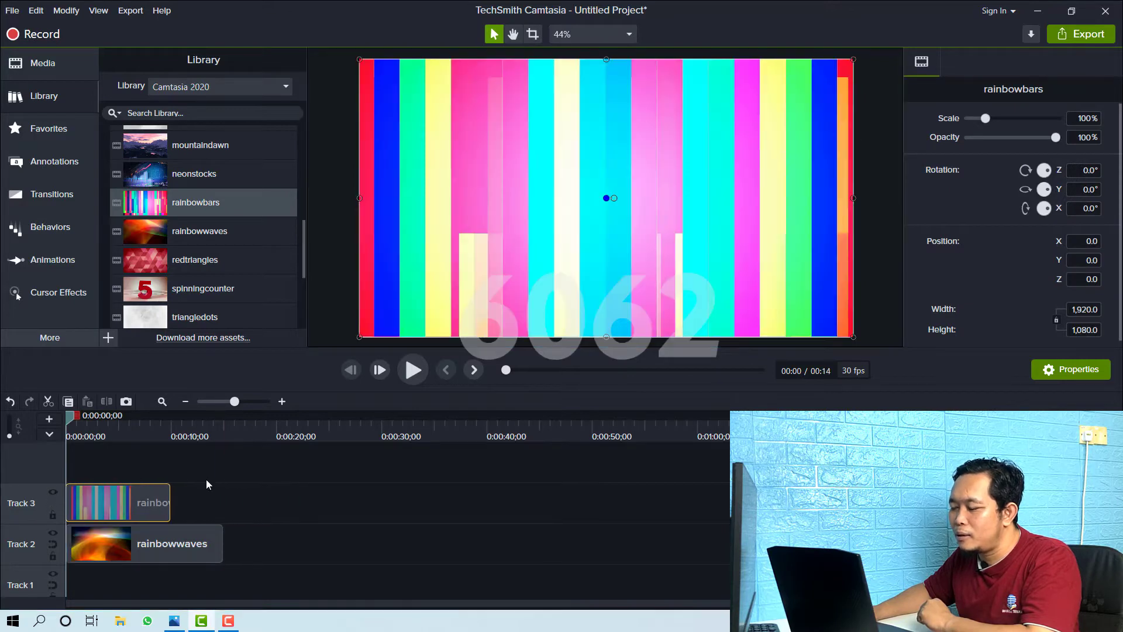
{"action": "left_click", "coordinate": [416, 375]}
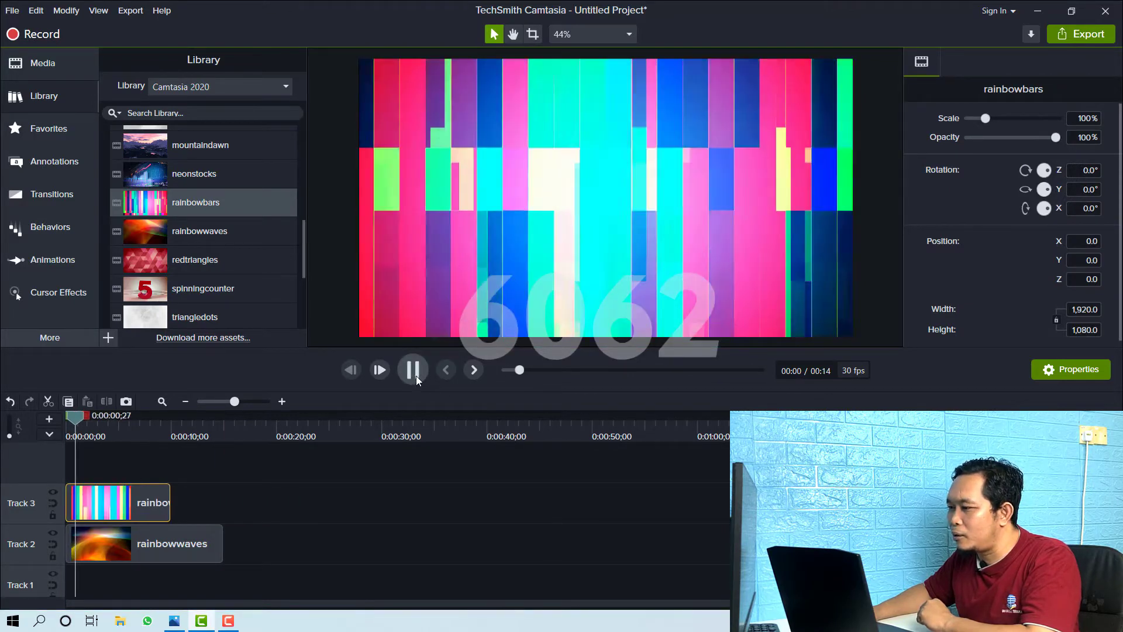
{"action": "left_click", "coordinate": [415, 376]}
{"action": "left_click_drag", "start_coordinate": [86, 420], "coordinate": [48, 424]}
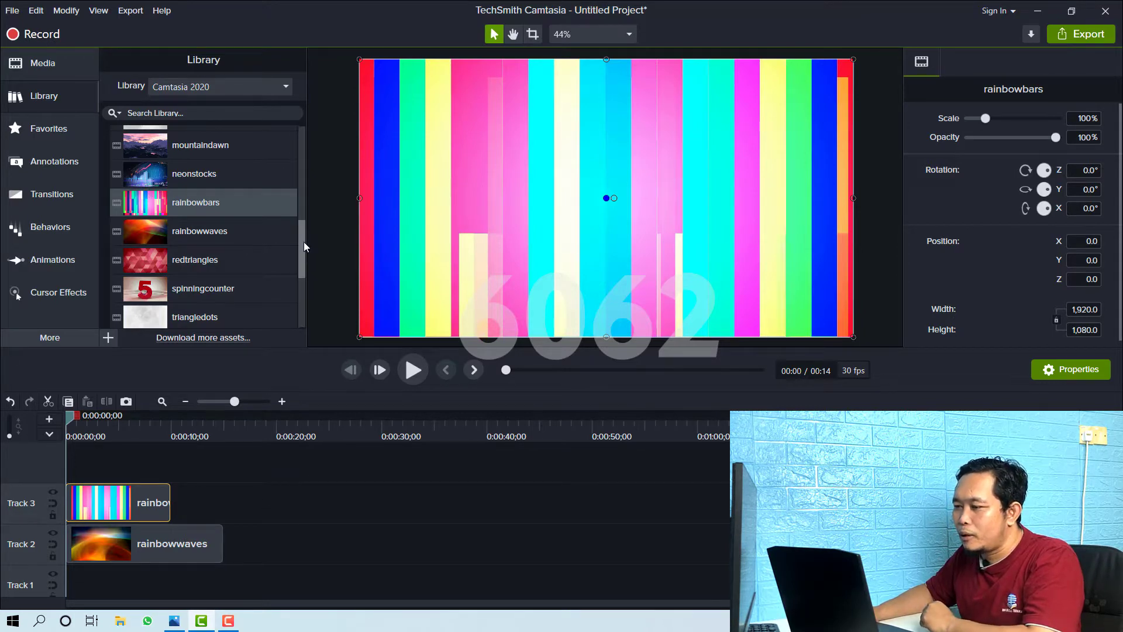
- Collapse the Motion Backgrounds folder and add the red star shape annotation at the start of Track 4
{"action": "left_click_drag", "start_coordinate": [304, 241], "coordinate": [305, 145]}
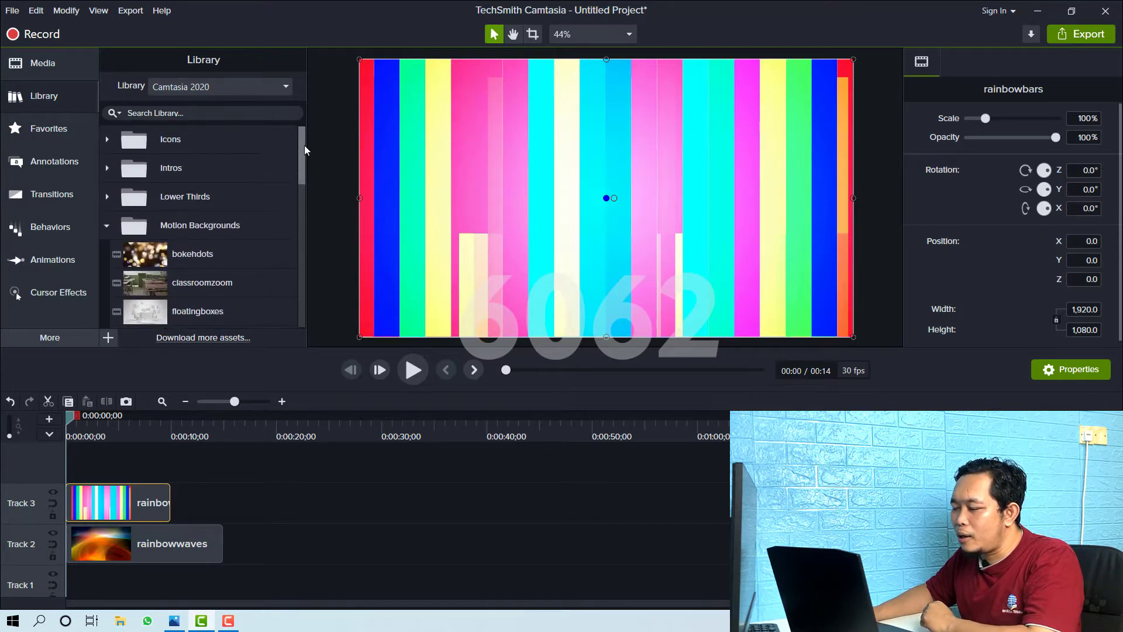
{"action": "left_click", "coordinate": [107, 226]}
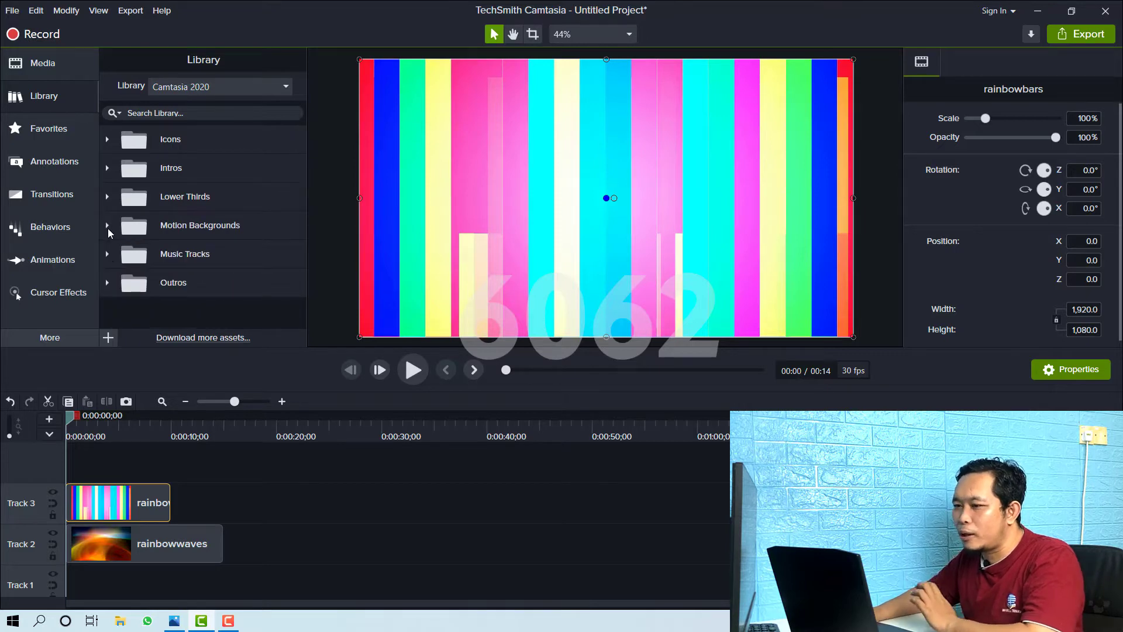
{"action": "left_click", "coordinate": [61, 165]}
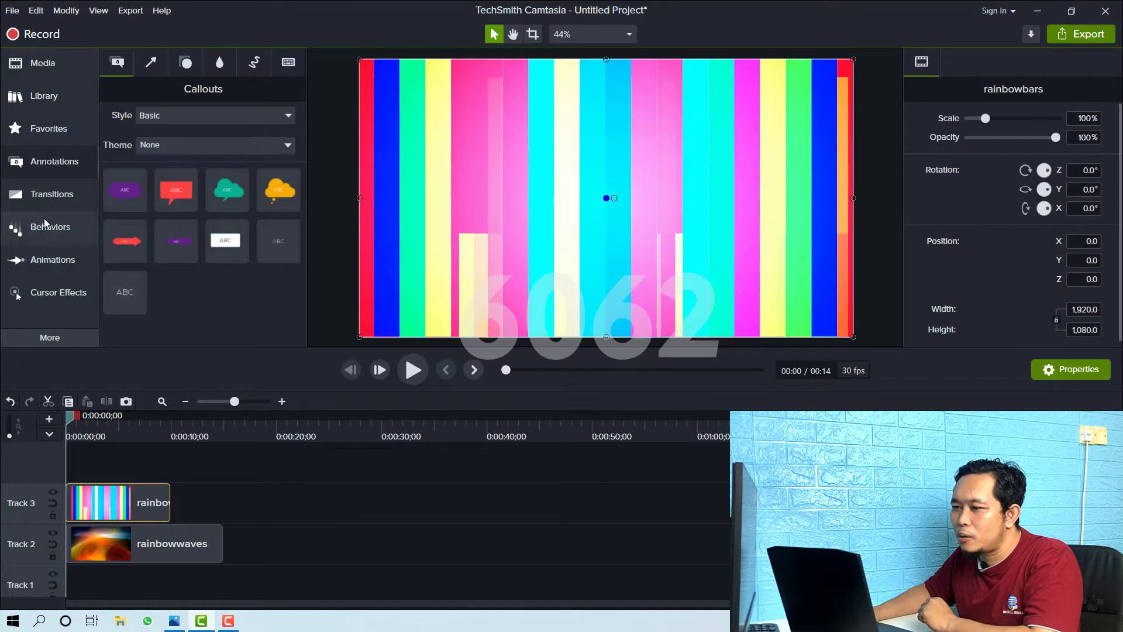
{"action": "left_click", "coordinate": [55, 163]}
{"action": "left_click", "coordinate": [54, 160]}
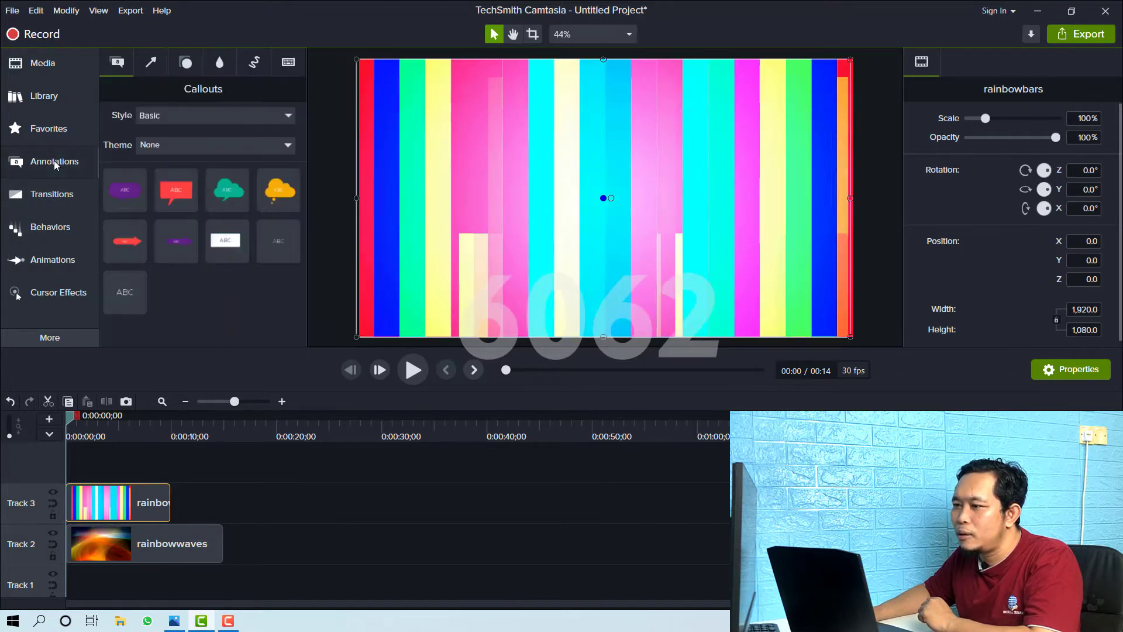
{"action": "left_click", "coordinate": [155, 63]}
{"action": "left_click", "coordinate": [186, 63]}
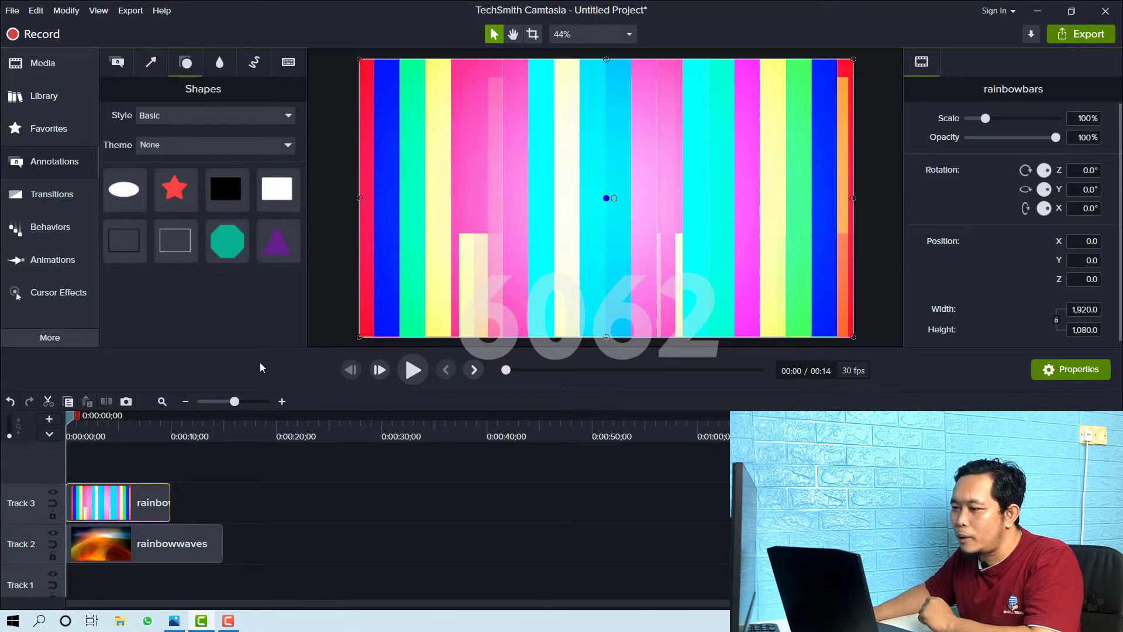
{"action": "left_click_drag", "start_coordinate": [175, 190], "coordinate": [49, 470]}
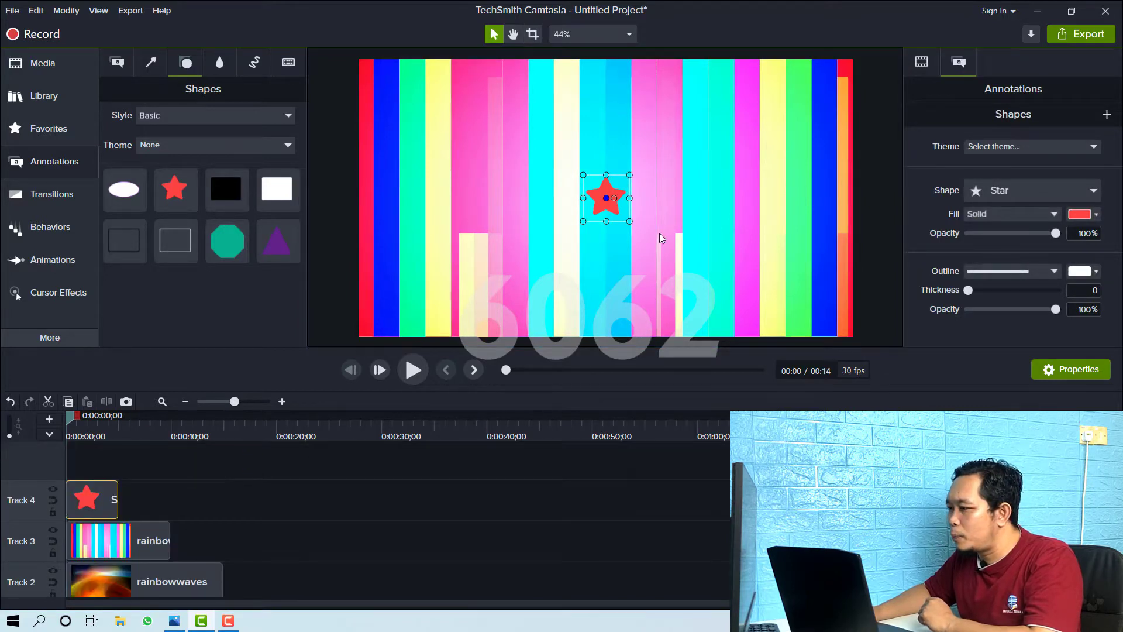
- Enlarge the star to nearly fill the canvas height and shift it slightly downward
{"action": "left_click_drag", "start_coordinate": [630, 175], "coordinate": [755, 50]}
{"action": "left_click_drag", "start_coordinate": [583, 222], "coordinate": [449, 352]}
{"action": "mouse_move", "coordinate": [644, 150]}
{"action": "left_mouse_down"}
{"action": "mouse_move", "coordinate": [638, 179]}
{"action": "mouse_move", "coordinate": [639, 169]}
{"action": "left_mouse_up"}
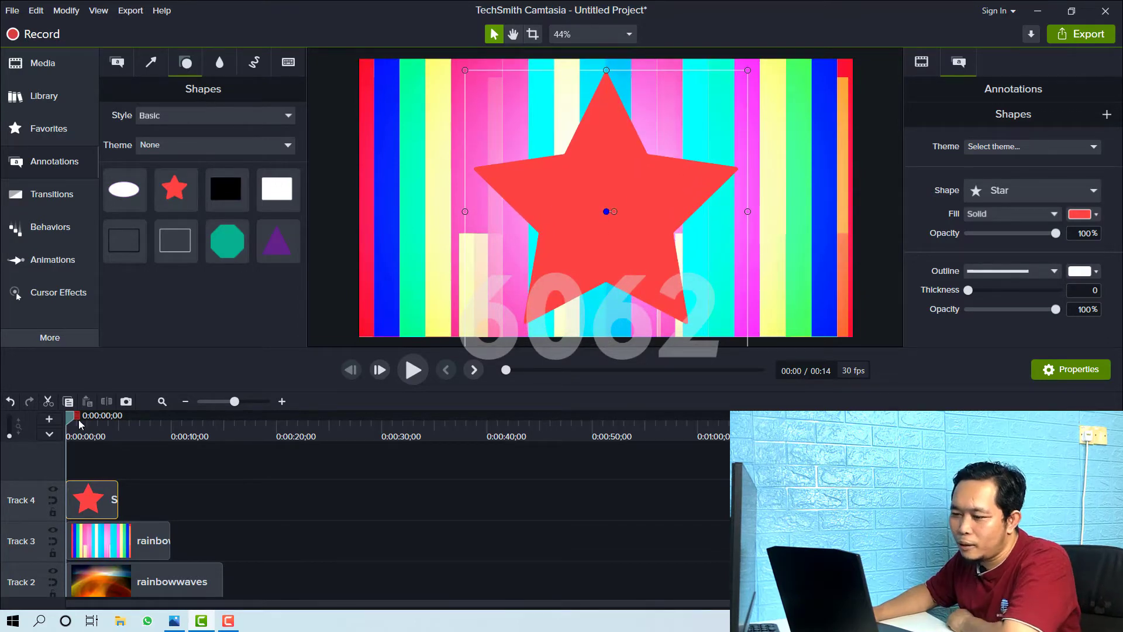
- Play through the stacked star, rainbowbars and rainbowwaves clips from the beginning and return the playhead to the start
{"action": "left_click_drag", "start_coordinate": [69, 417], "coordinate": [44, 427]}
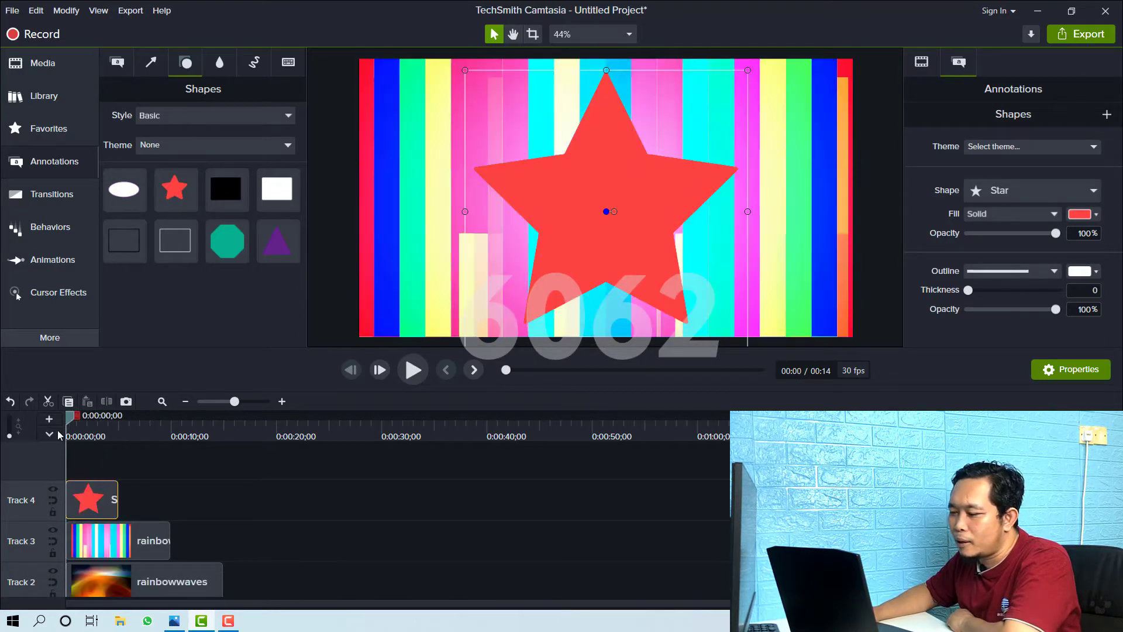
{"action": "left_click", "coordinate": [116, 581]}
{"action": "left_click", "coordinate": [99, 503]}
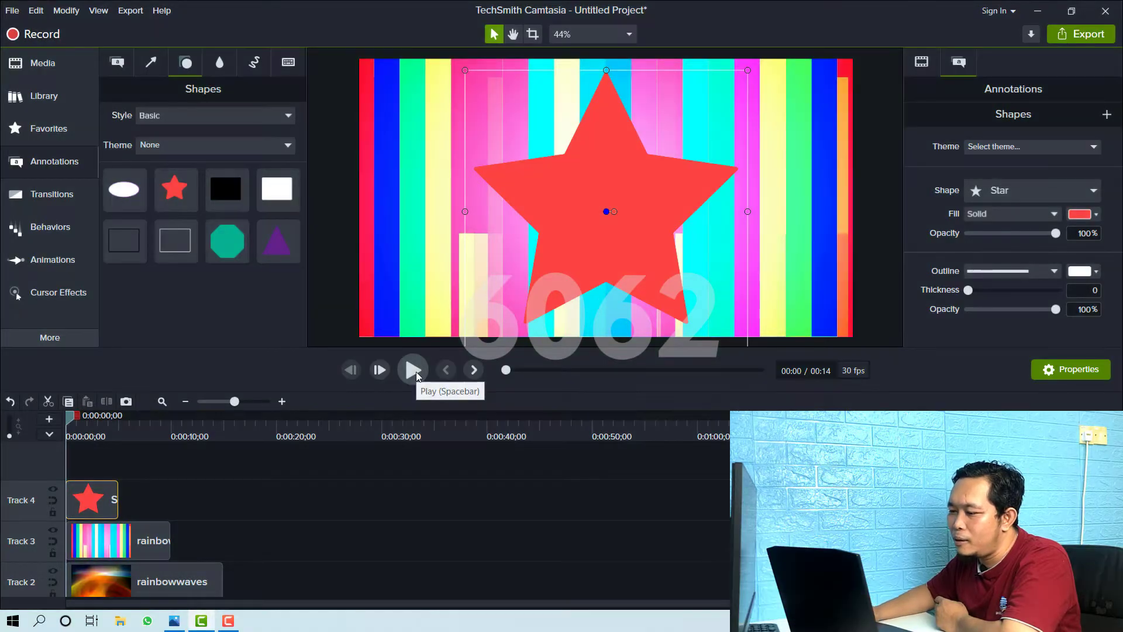
{"action": "left_click", "coordinate": [416, 373]}
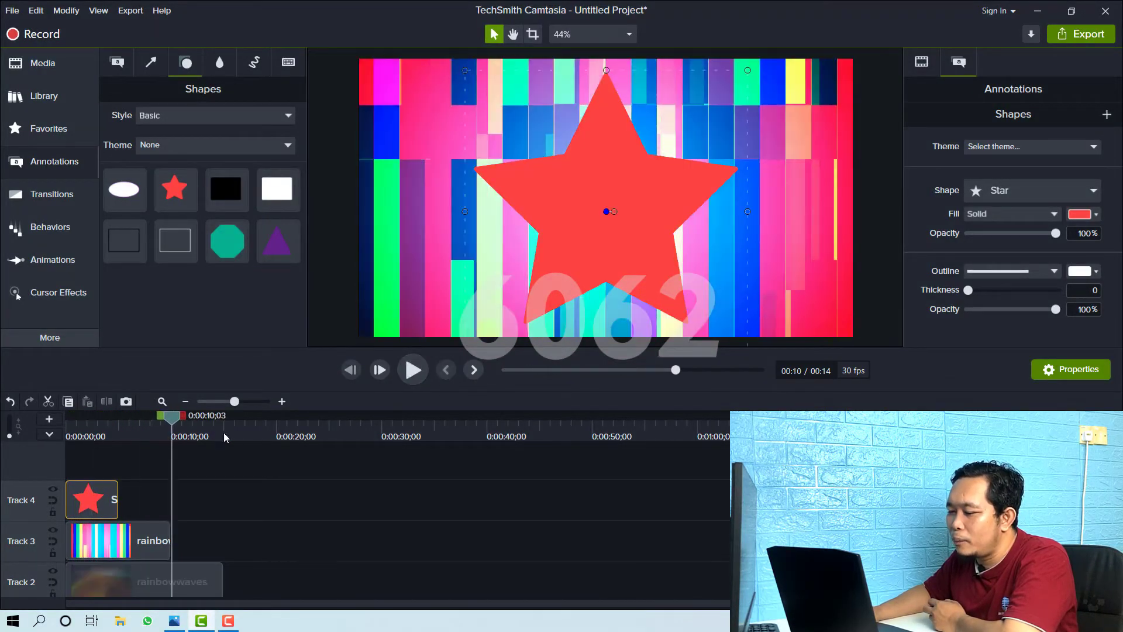
{"action": "left_click", "coordinate": [406, 373]}
{"action": "left_click", "coordinate": [406, 374]}
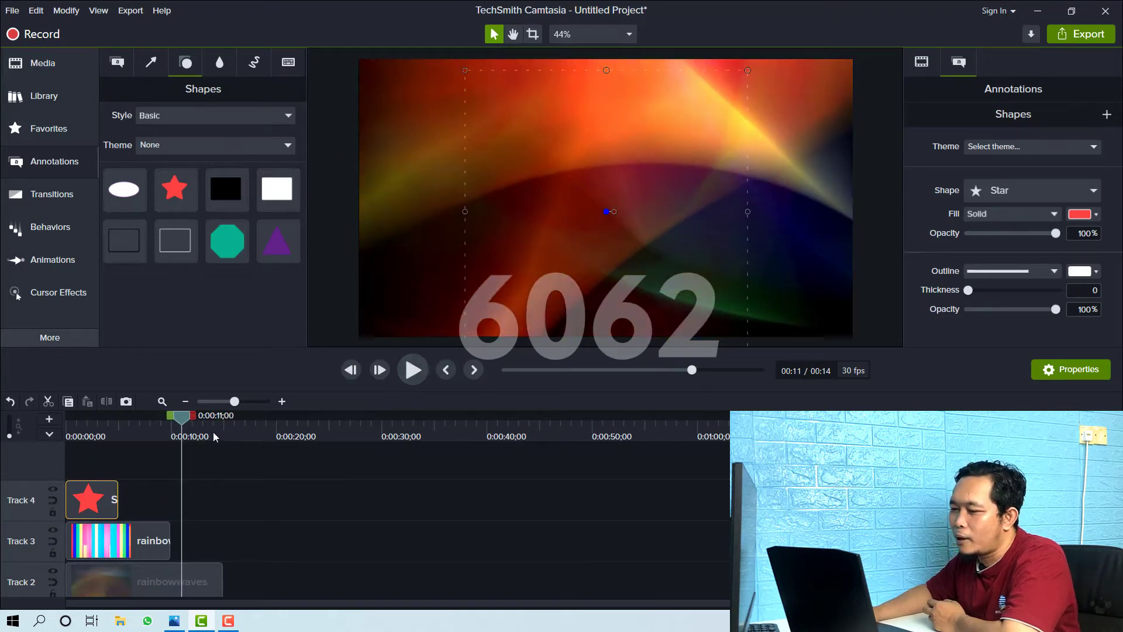
{"action": "left_click_drag", "start_coordinate": [182, 427], "coordinate": [12, 440]}
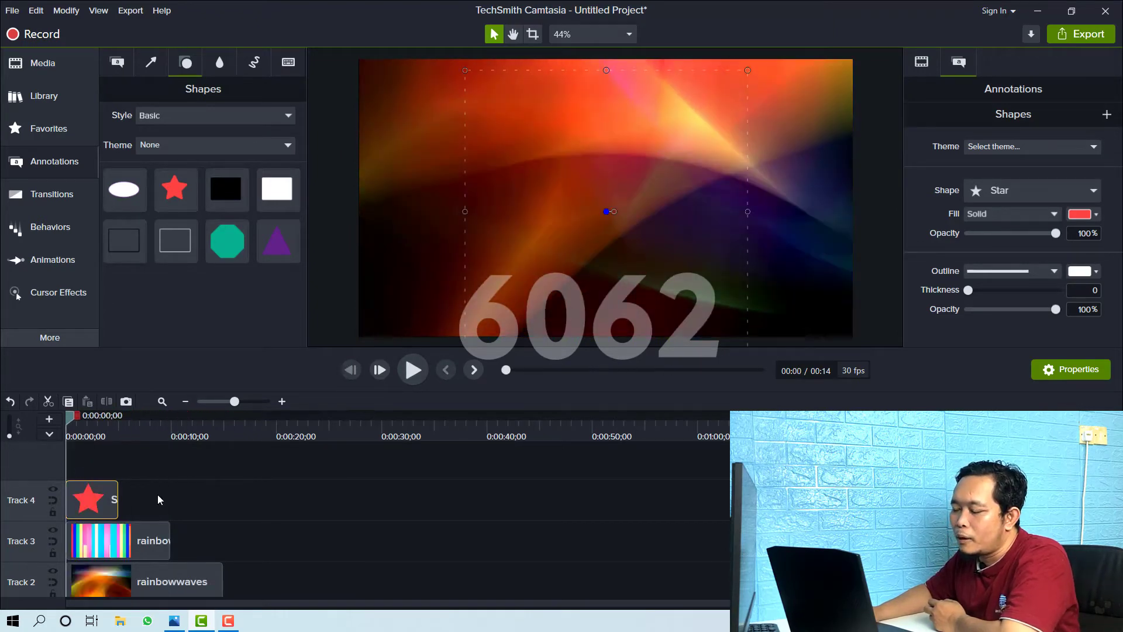
- Set Track 4's track matte mode to Alpha so the star masks the rainbowbars clip, and deselect the star
{"action": "left_click_drag", "start_coordinate": [69, 415], "coordinate": [74, 416]}
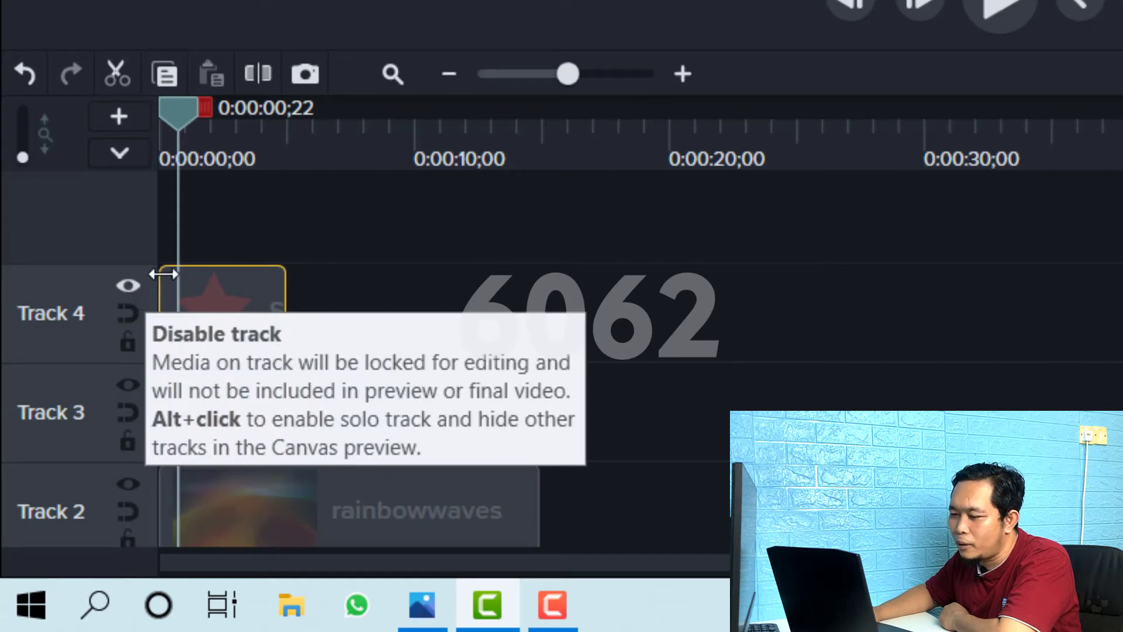
{"action": "left_click", "coordinate": [128, 285]}
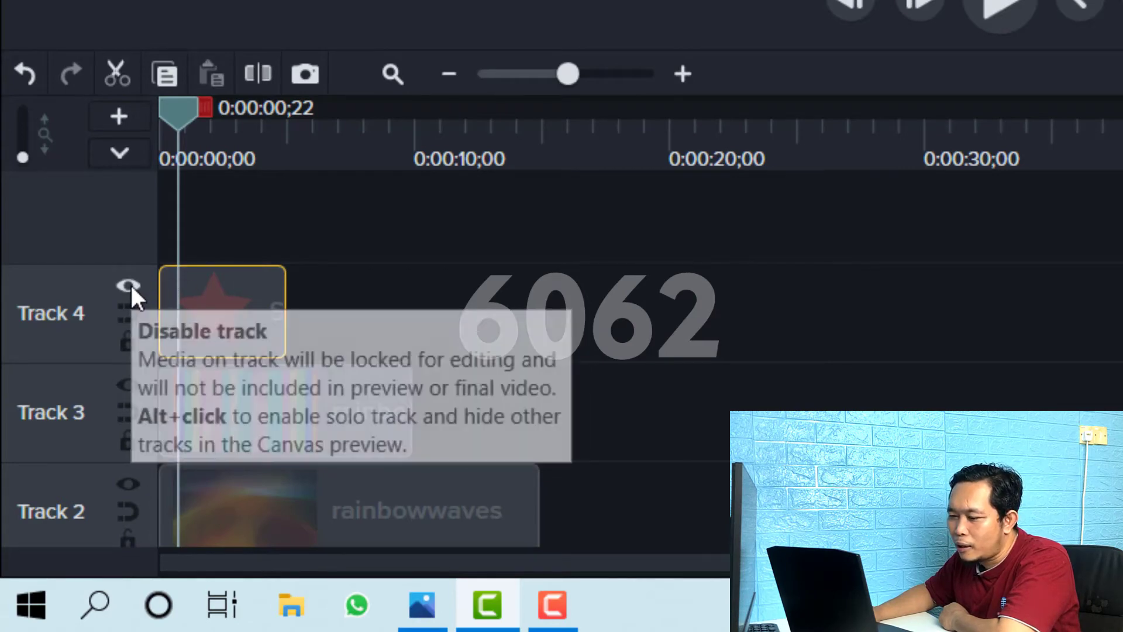
{"action": "left_click", "coordinate": [129, 282]}
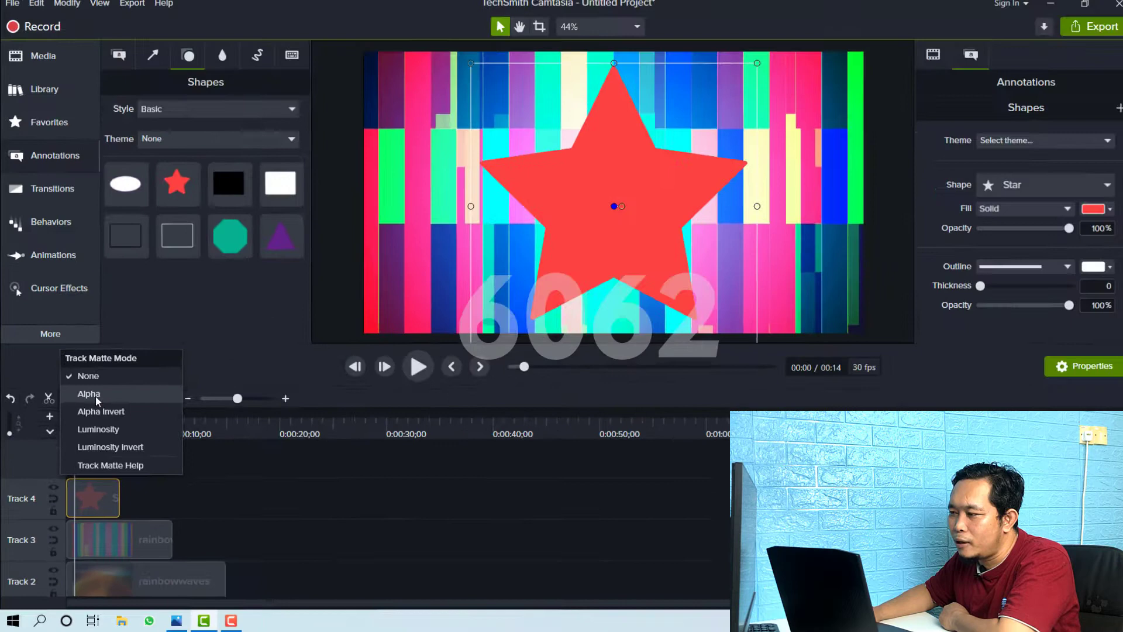
{"action": "left_click", "coordinate": [178, 192]}
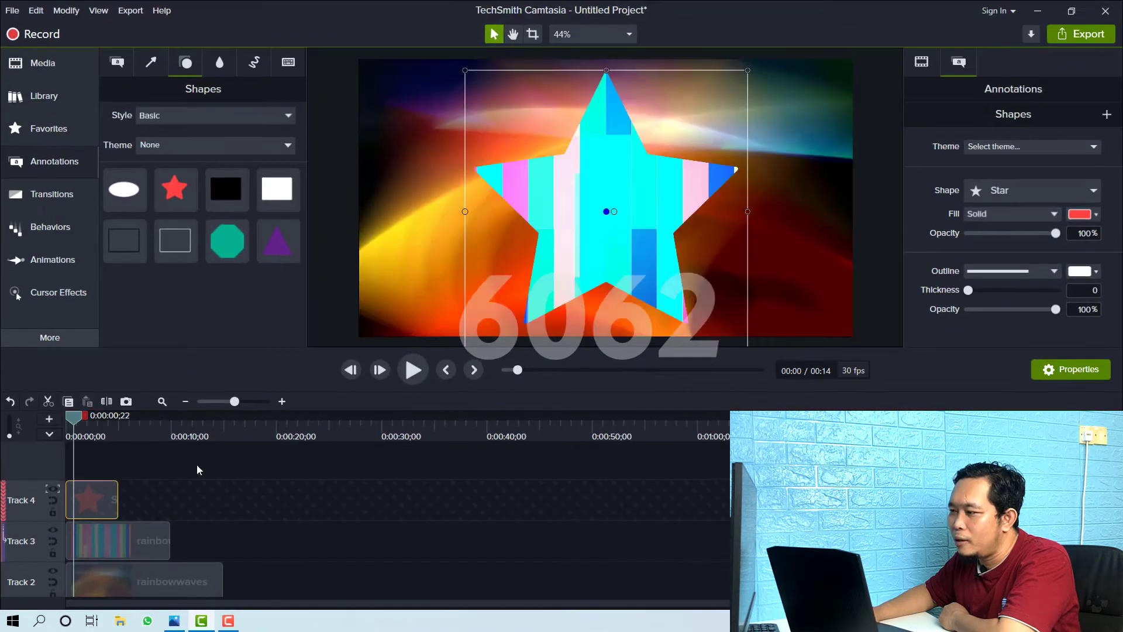
{"action": "left_click", "coordinate": [449, 409]}
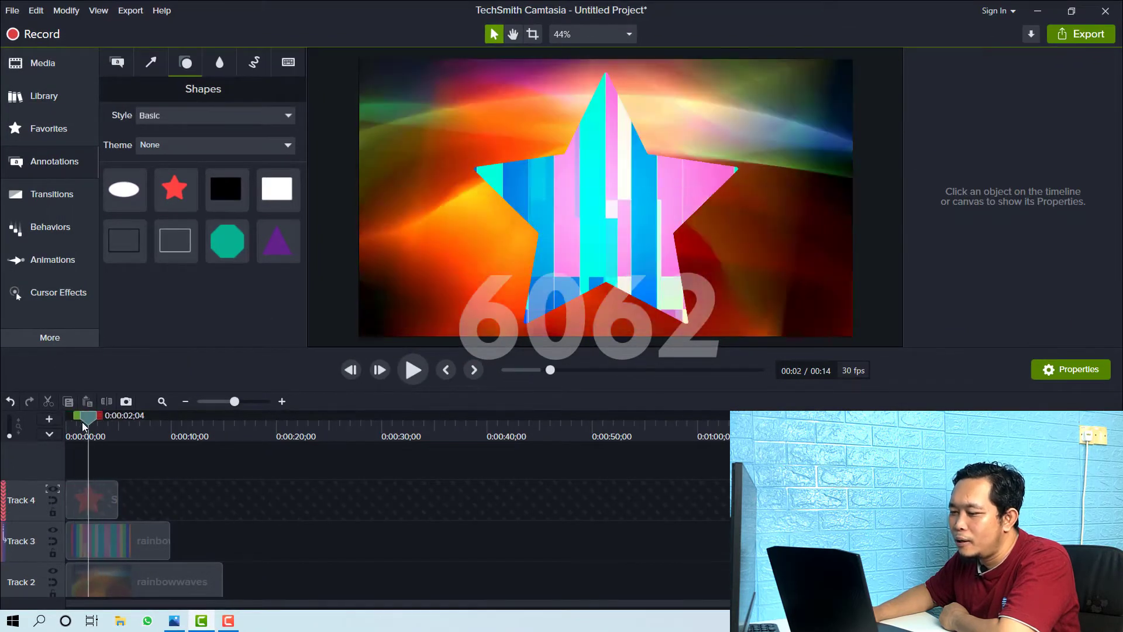
- Preview the star matte effect from the beginning and return the playhead to the start
{"action": "left_click_drag", "start_coordinate": [78, 426], "coordinate": [50, 428]}
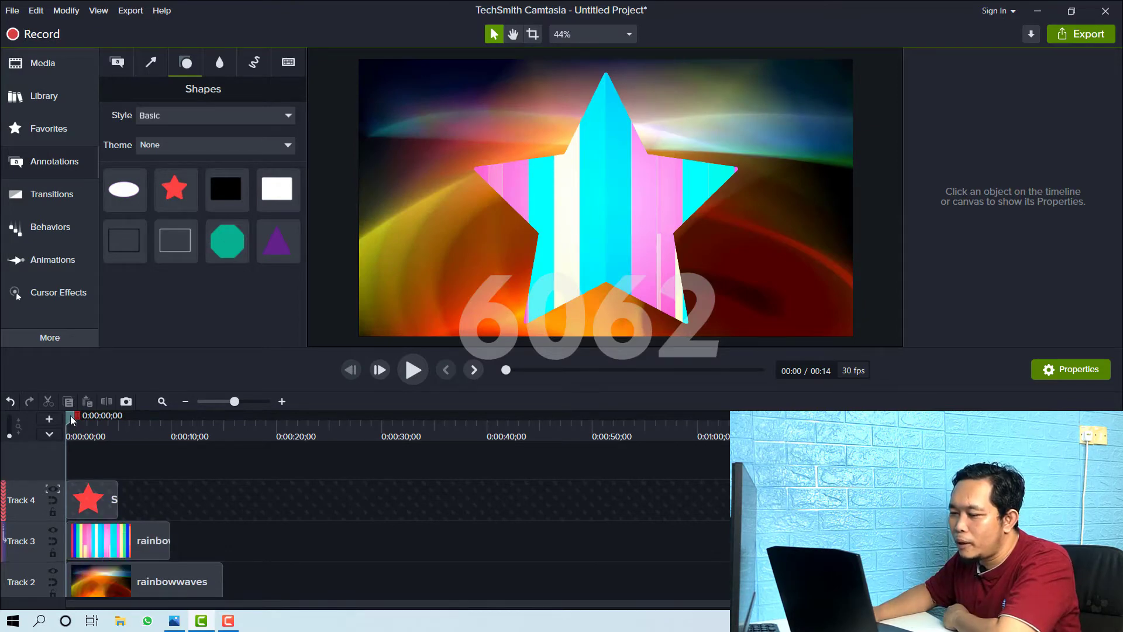
{"action": "left_click_drag", "start_coordinate": [72, 416], "coordinate": [69, 416]}
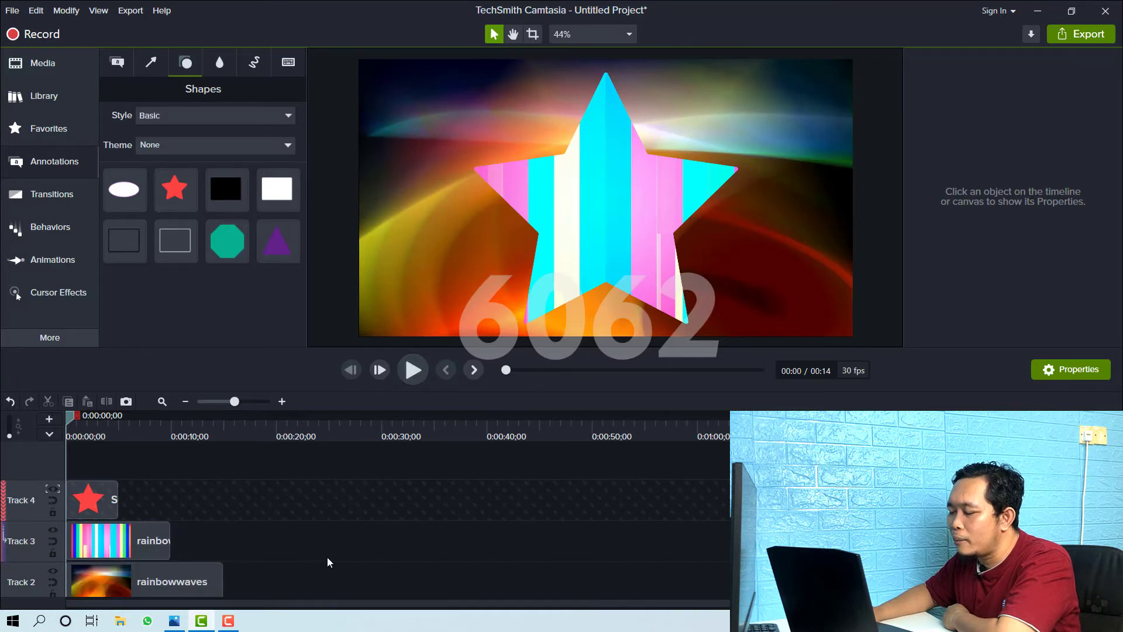
{"action": "left_click", "coordinate": [413, 375]}
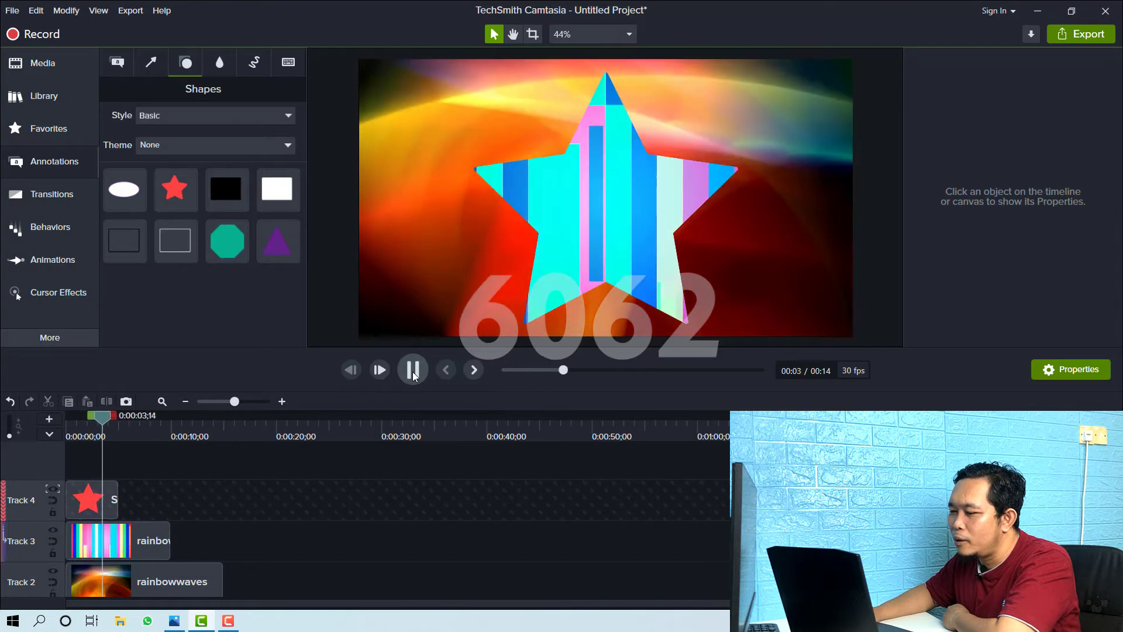
{"action": "left_click", "coordinate": [412, 371]}
{"action": "left_click_drag", "start_coordinate": [103, 420], "coordinate": [50, 431]}
- Move the rainbowbars clip on Track 3 to start where the star clip ends, and play the timeline
{"action": "left_click", "coordinate": [145, 542]}
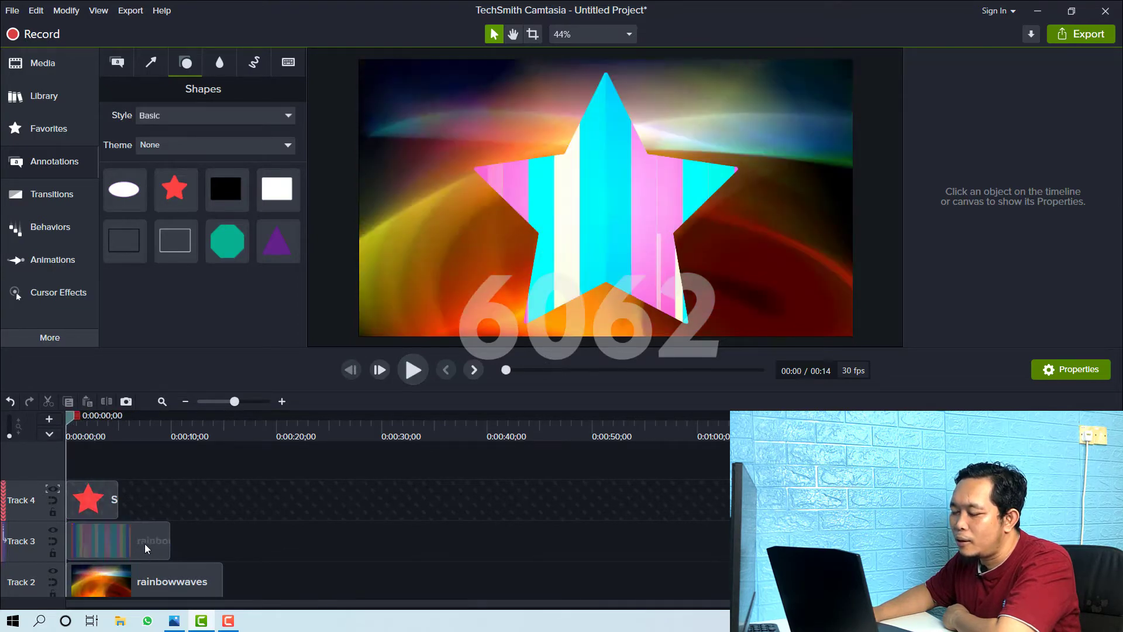
{"action": "left_click", "coordinate": [105, 542]}
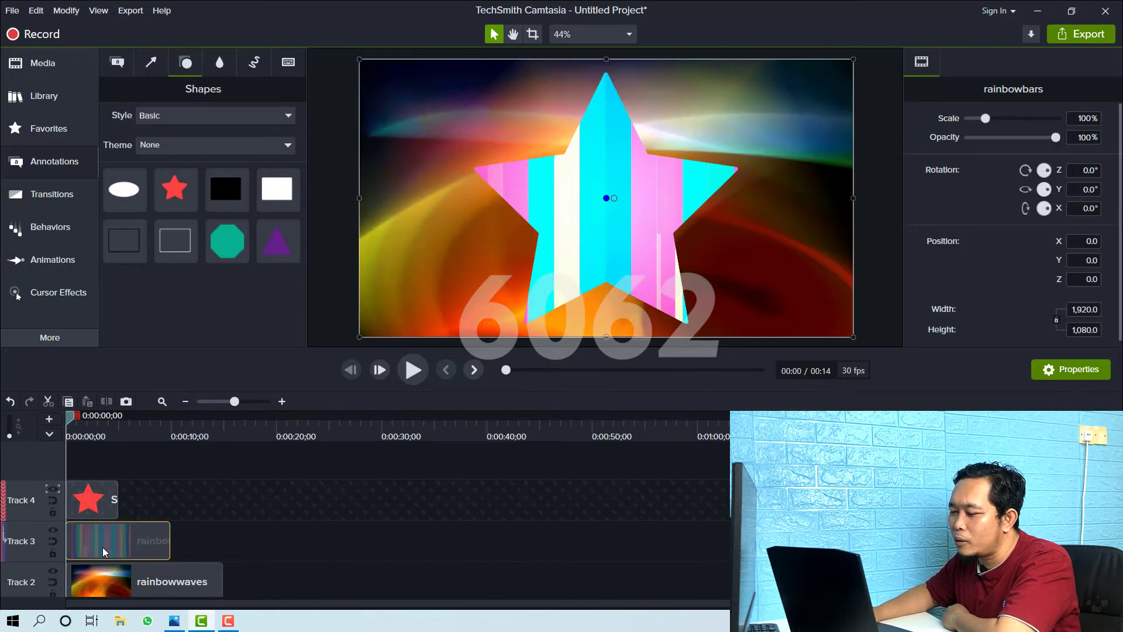
{"action": "left_click_drag", "start_coordinate": [103, 547], "coordinate": [155, 552]}
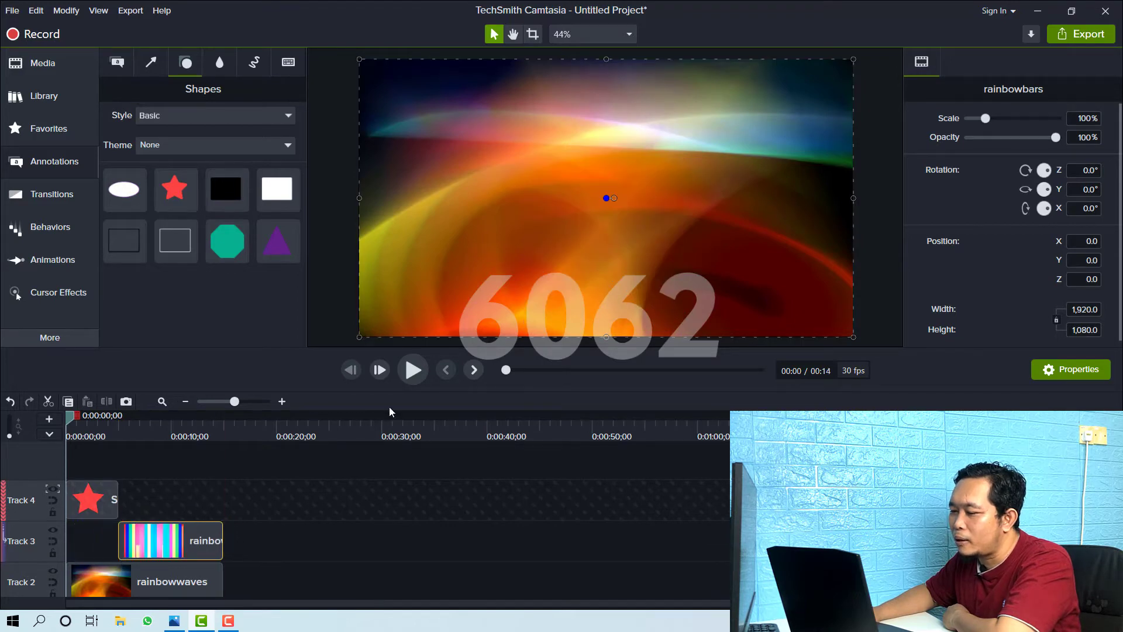
{"action": "left_click", "coordinate": [413, 376]}
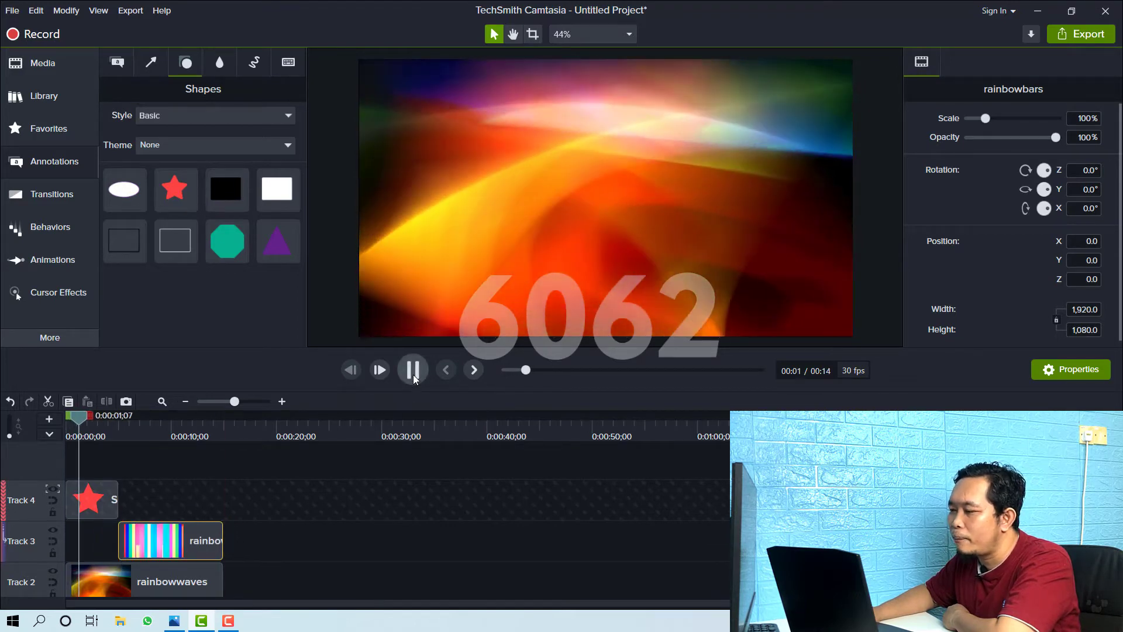
- Pause playback and examine the timing of the star clip on Track 4 against the clips on the tracks below
{"action": "left_click", "coordinate": [413, 379]}
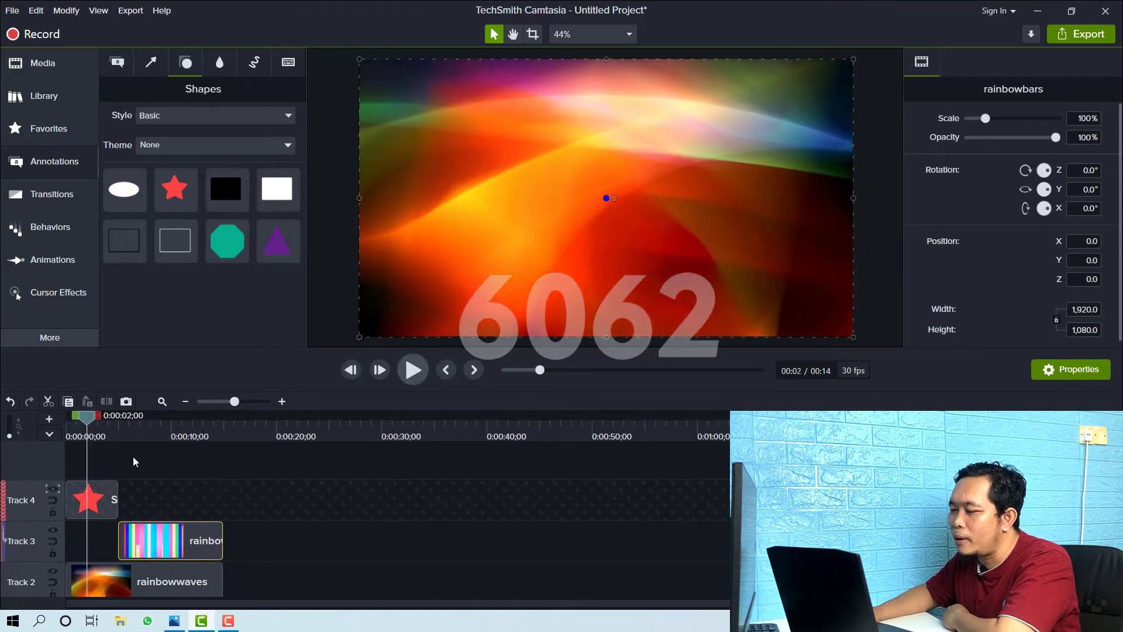
{"action": "left_click", "coordinate": [101, 507]}
{"action": "left_click", "coordinate": [101, 576]}
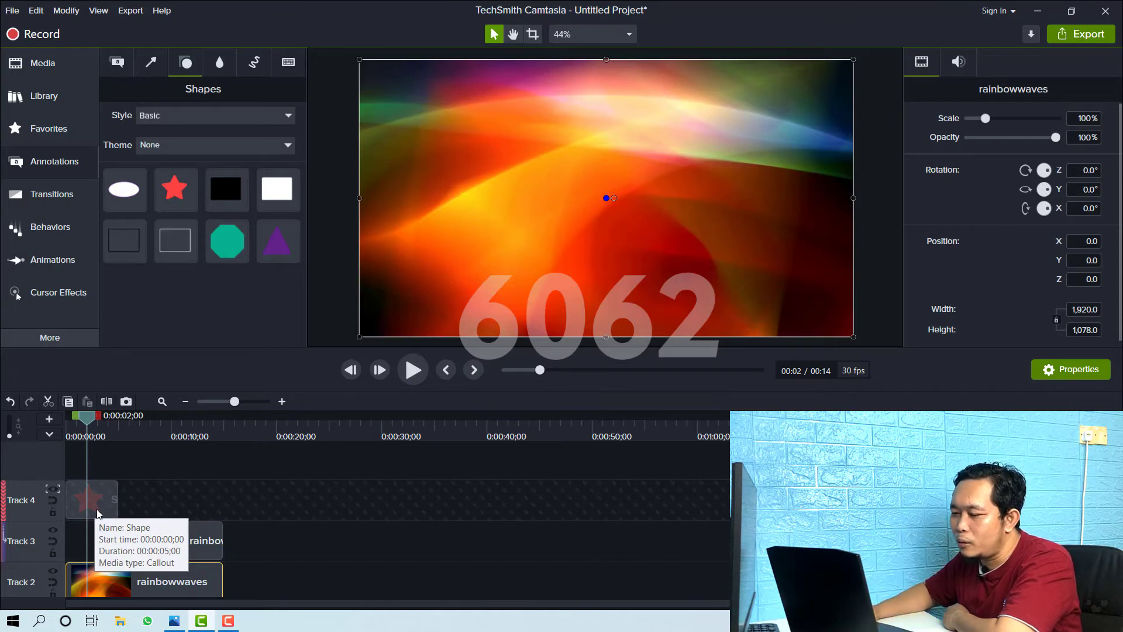
{"action": "left_click", "coordinate": [196, 509]}
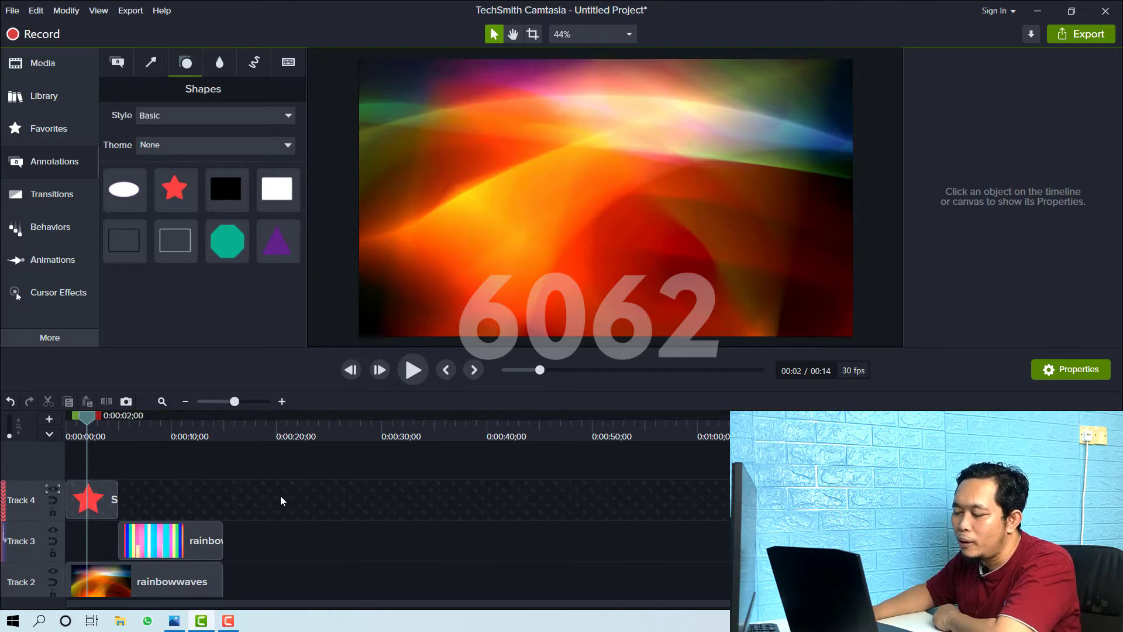
{"action": "left_click", "coordinate": [97, 504]}
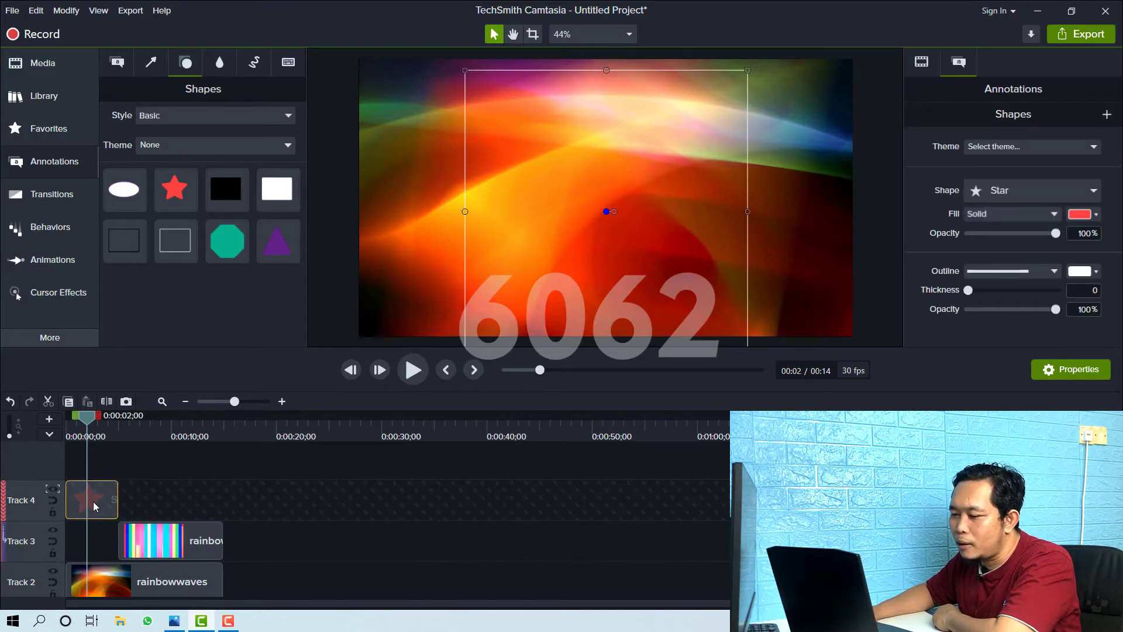
{"action": "left_click", "coordinate": [101, 536]}
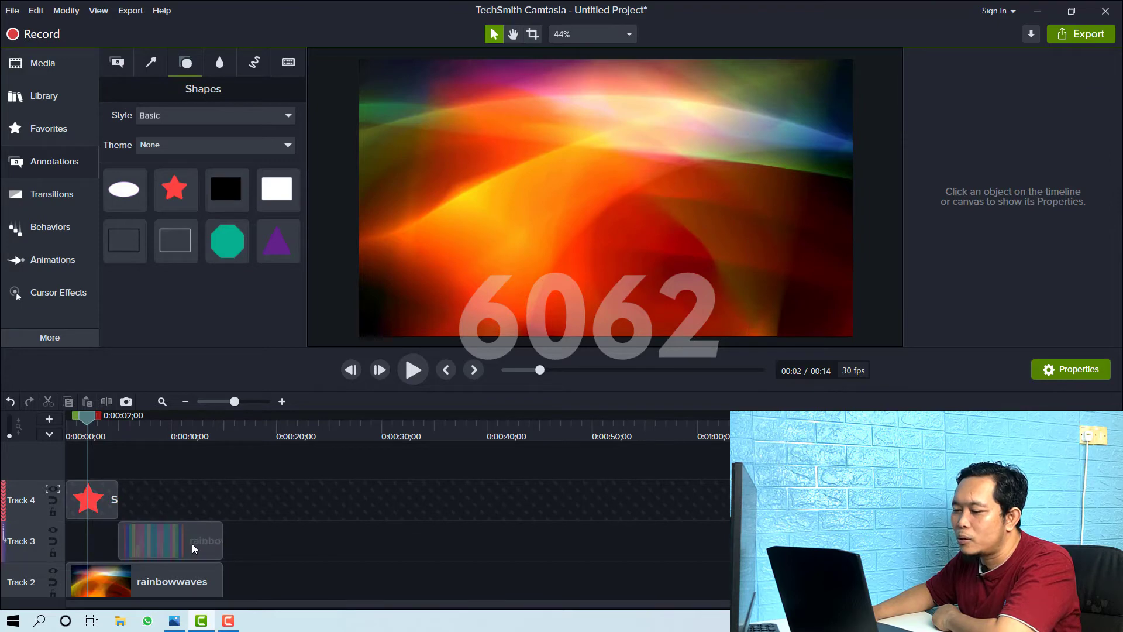
- Move the rainbowbars clip back to the start of Track 3 beneath the star and preview from the beginning
{"action": "left_click_drag", "start_coordinate": [194, 543], "coordinate": [119, 541]}
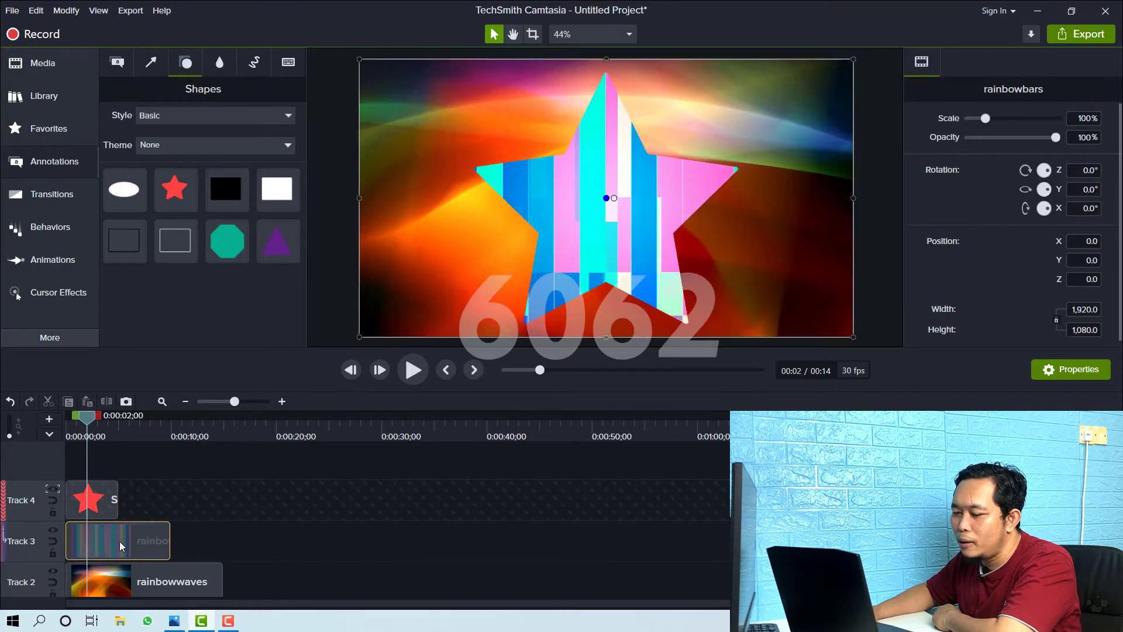
{"action": "left_click_drag", "start_coordinate": [80, 425], "coordinate": [67, 425]}
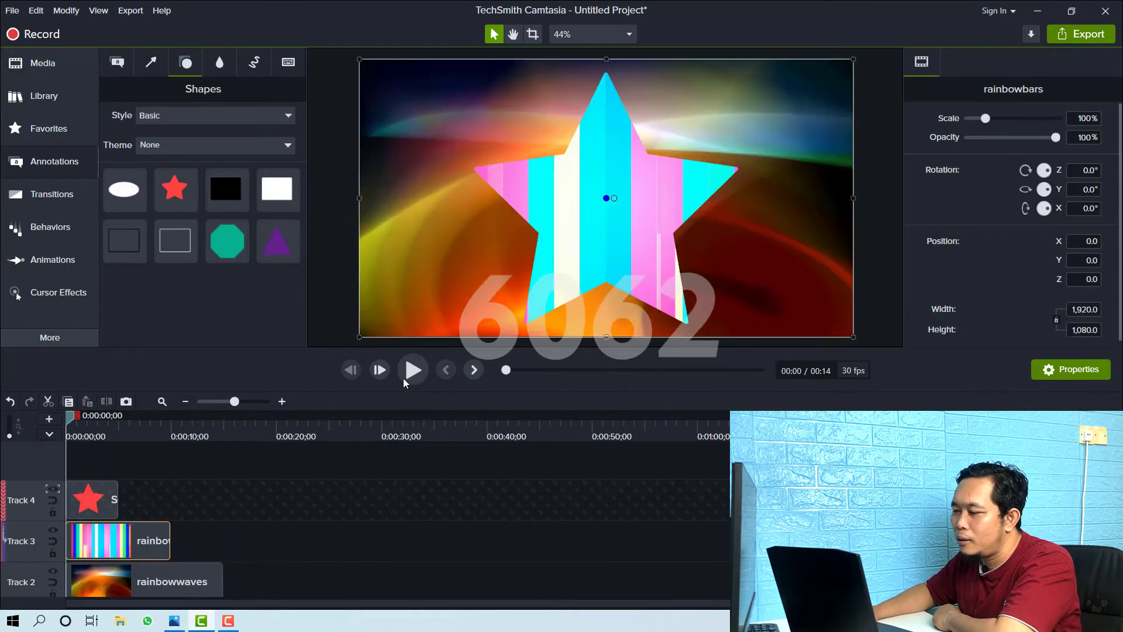
{"action": "left_click", "coordinate": [411, 370]}
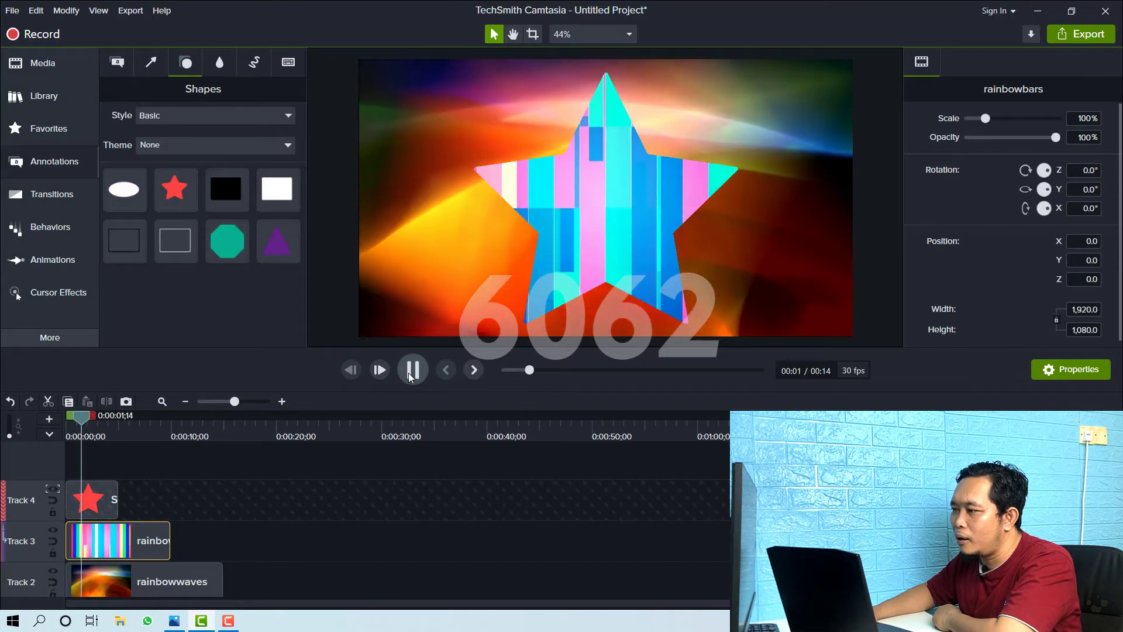
{"action": "left_click", "coordinate": [409, 372]}
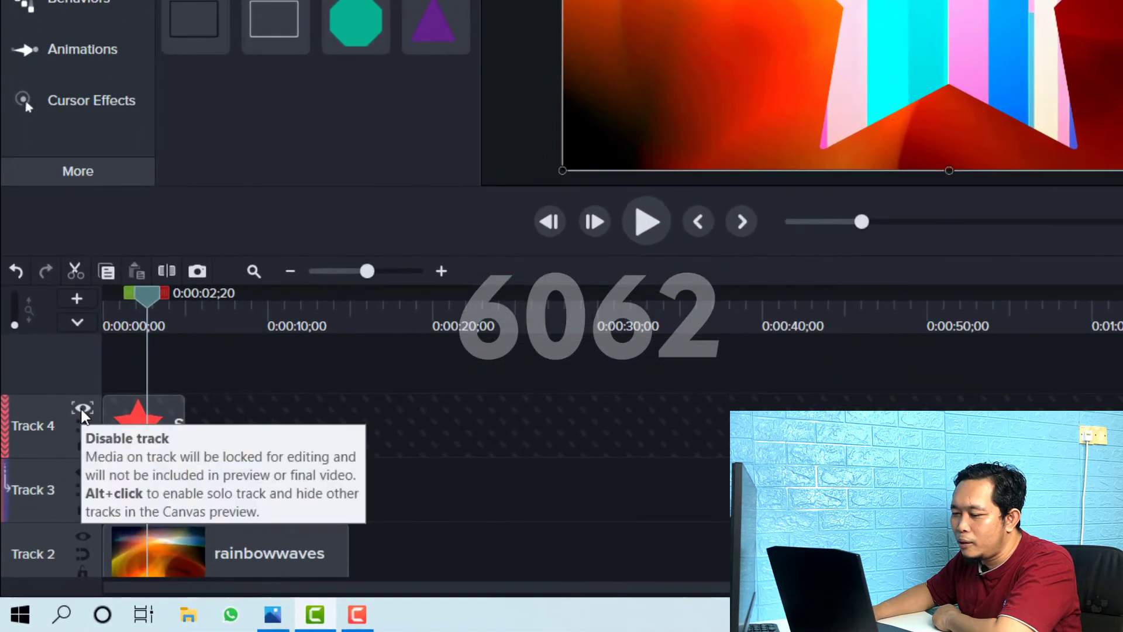
- Set Track 4's track matte mode to Alpha Invert and preview the inverted star matte from the beginning
{"action": "left_click", "coordinate": [54, 488]}
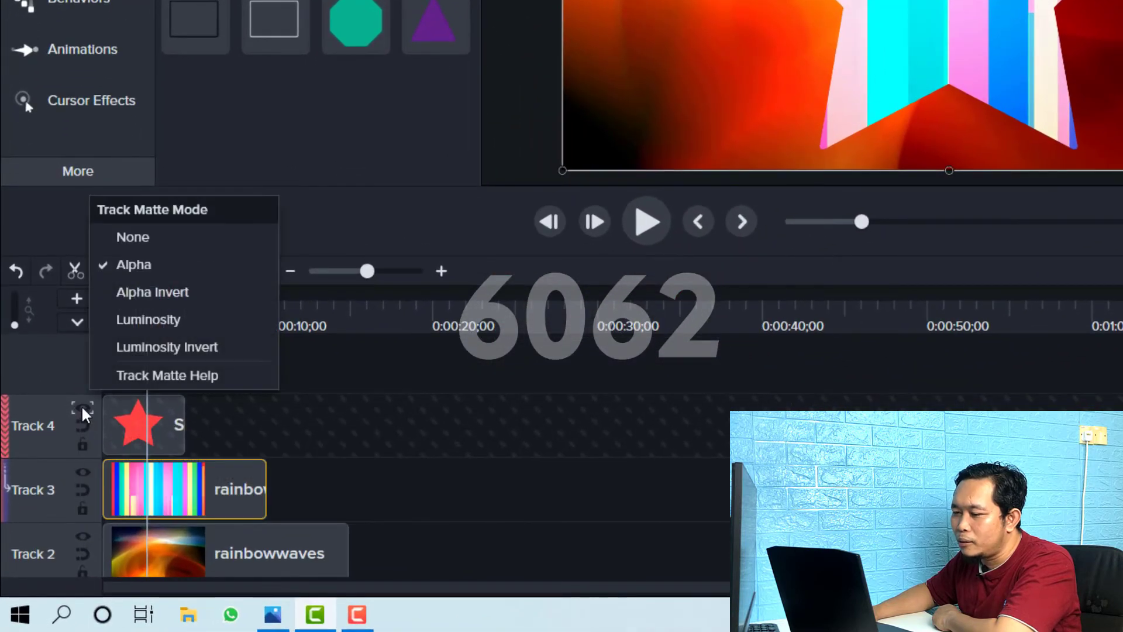
{"action": "left_click", "coordinate": [170, 299]}
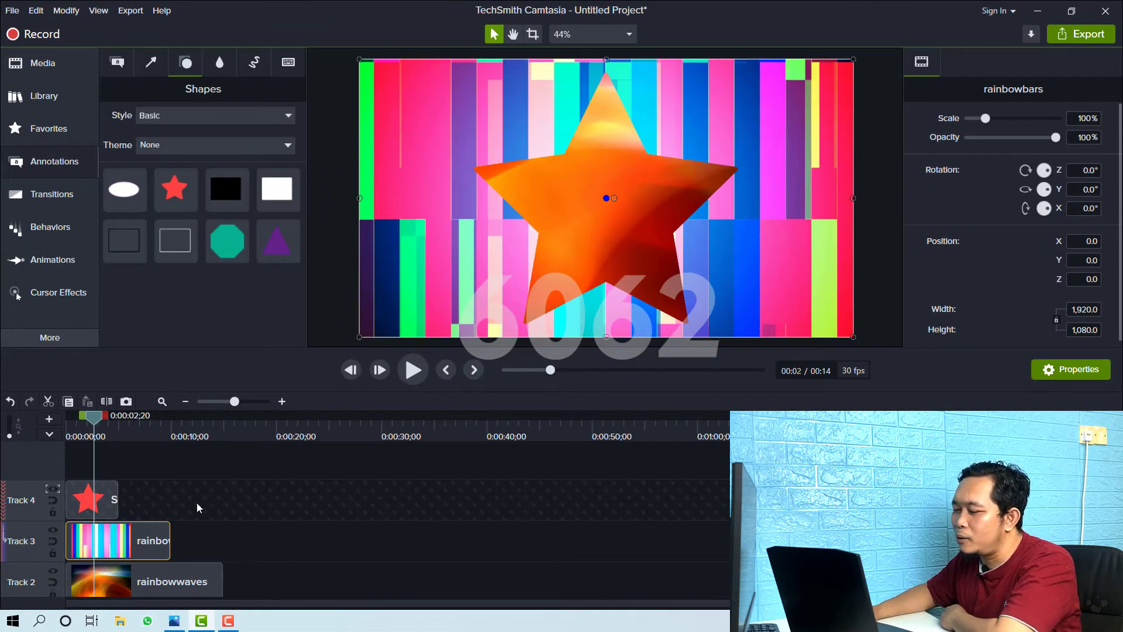
{"action": "left_click_drag", "start_coordinate": [102, 424], "coordinate": [67, 424]}
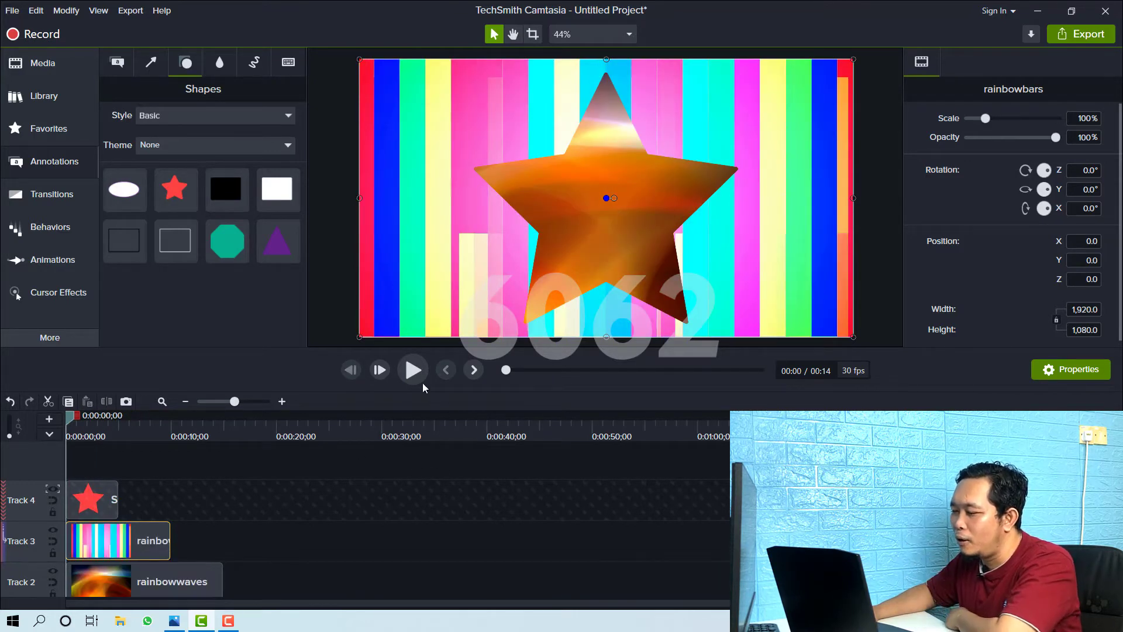
{"action": "left_click", "coordinate": [413, 371]}
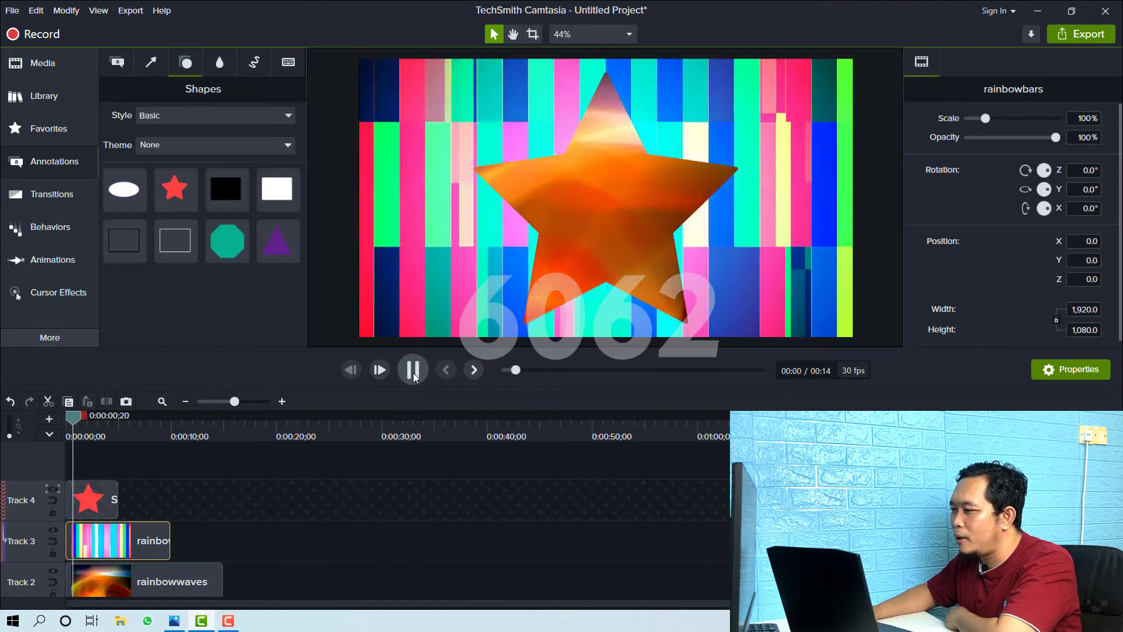
{"action": "left_click", "coordinate": [413, 374]}
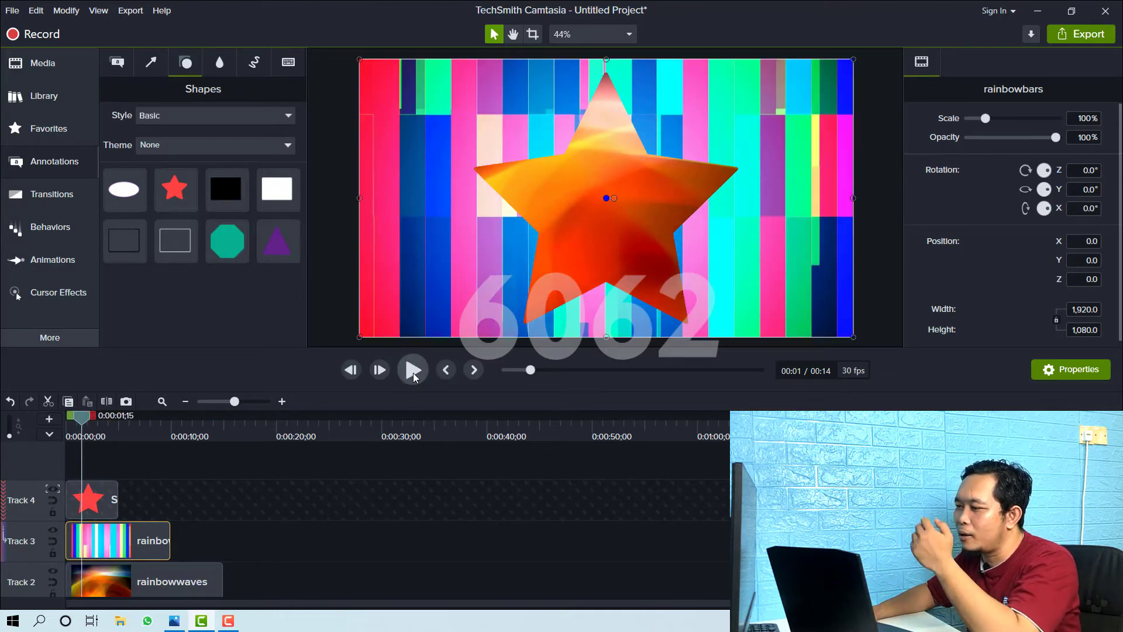
- Set Track 4's track matte mode back to Alpha, preview from the beginning, and return the playhead to the start
{"action": "left_click", "coordinate": [52, 489]}
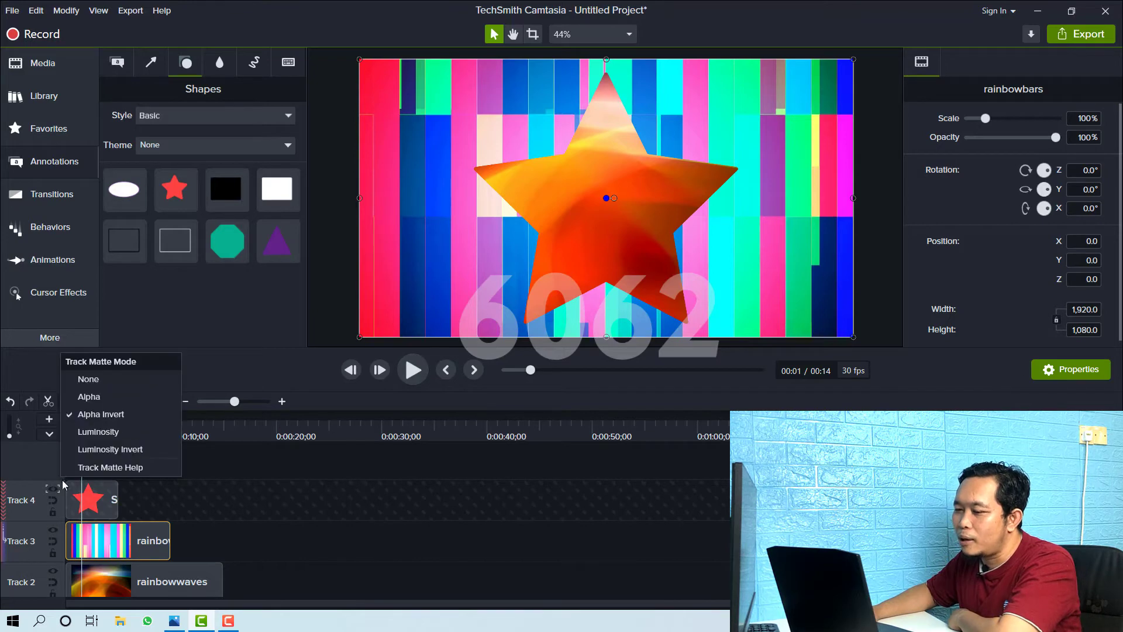
{"action": "left_click", "coordinate": [87, 398]}
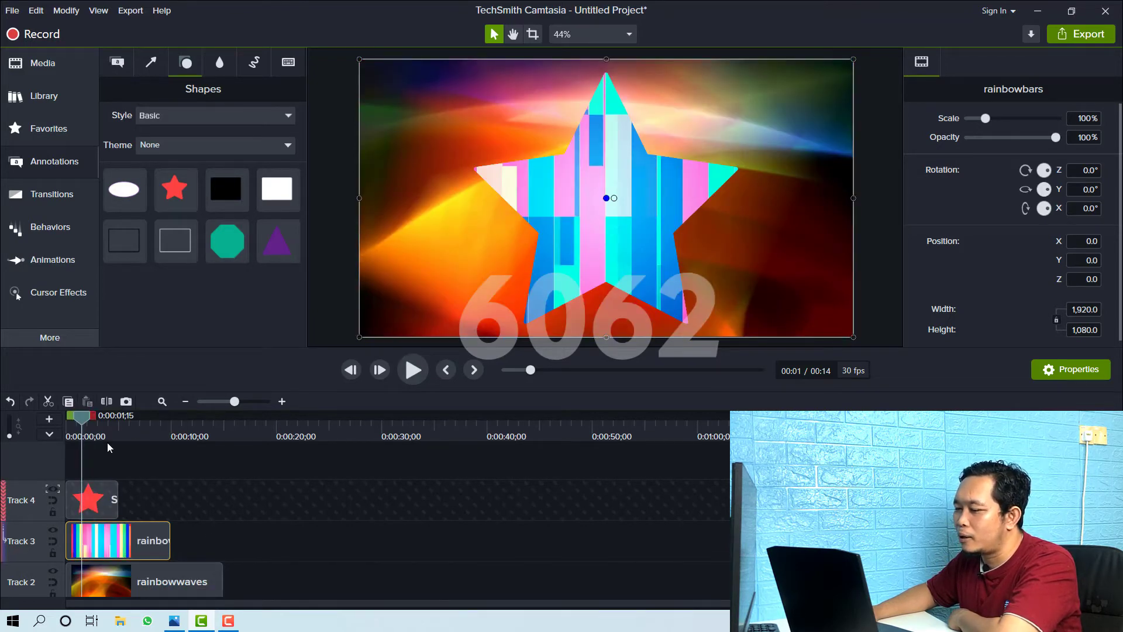
{"action": "left_click_drag", "start_coordinate": [84, 423], "coordinate": [66, 423]}
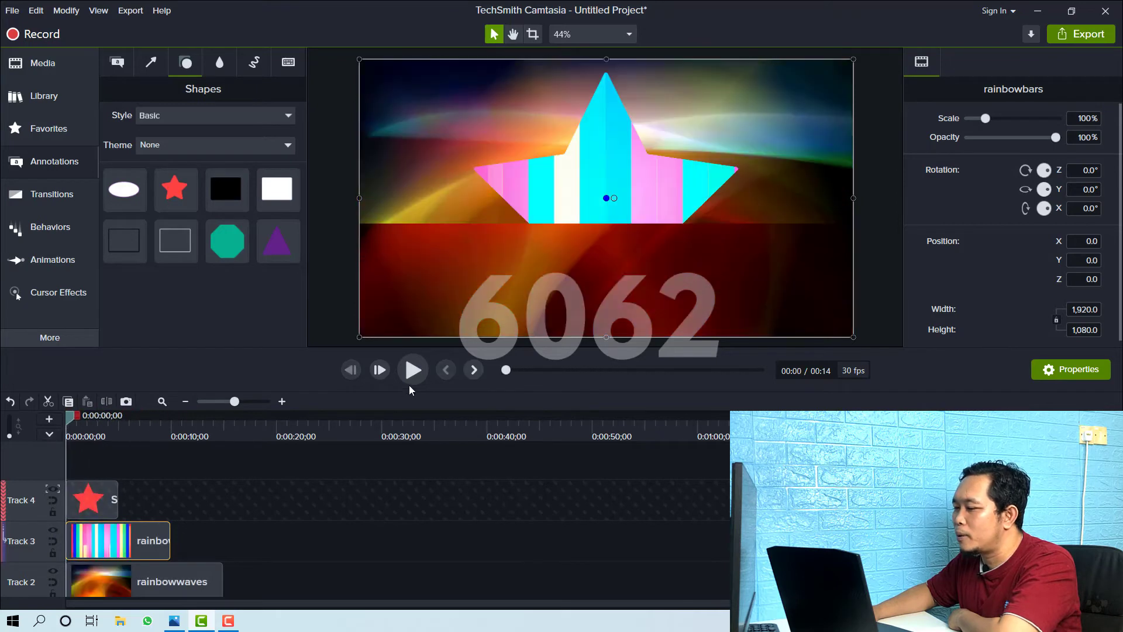
{"action": "left_click", "coordinate": [413, 373]}
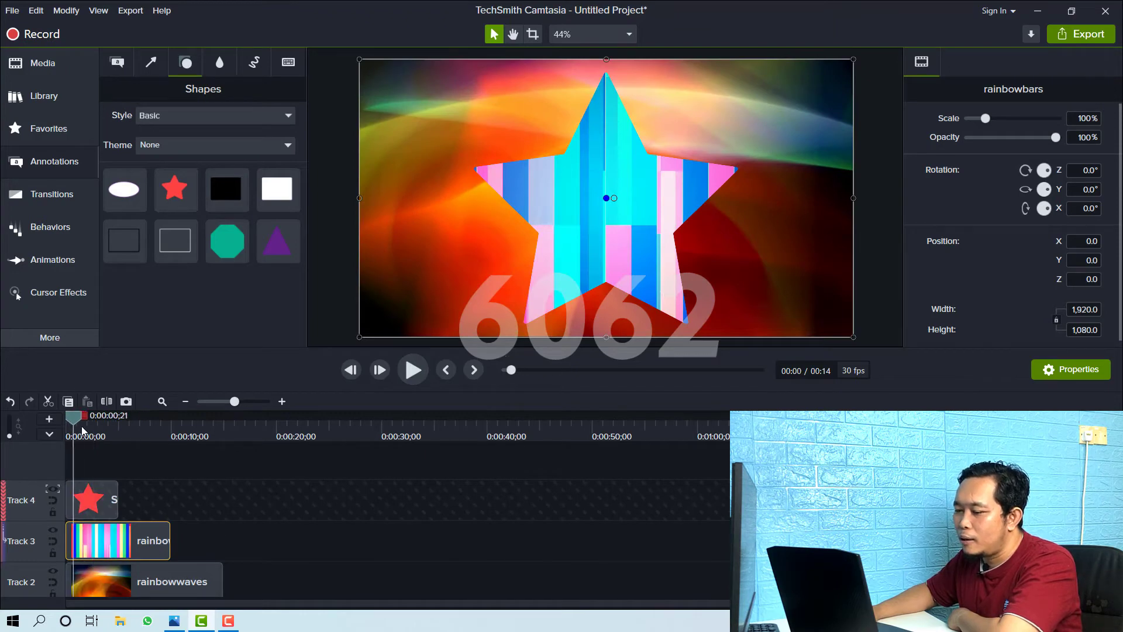
{"action": "left_click_drag", "start_coordinate": [93, 426], "coordinate": [54, 433]}
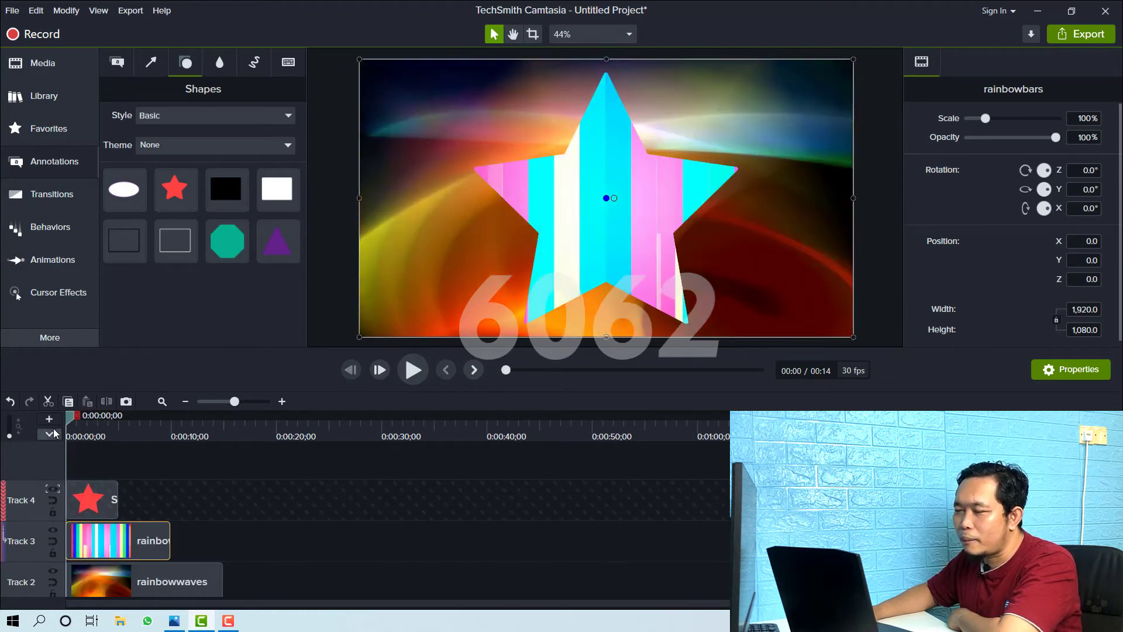
- Delete the star from Track 4 and add the plain ABC text callout at the start of that track
{"action": "left_click", "coordinate": [101, 498]}
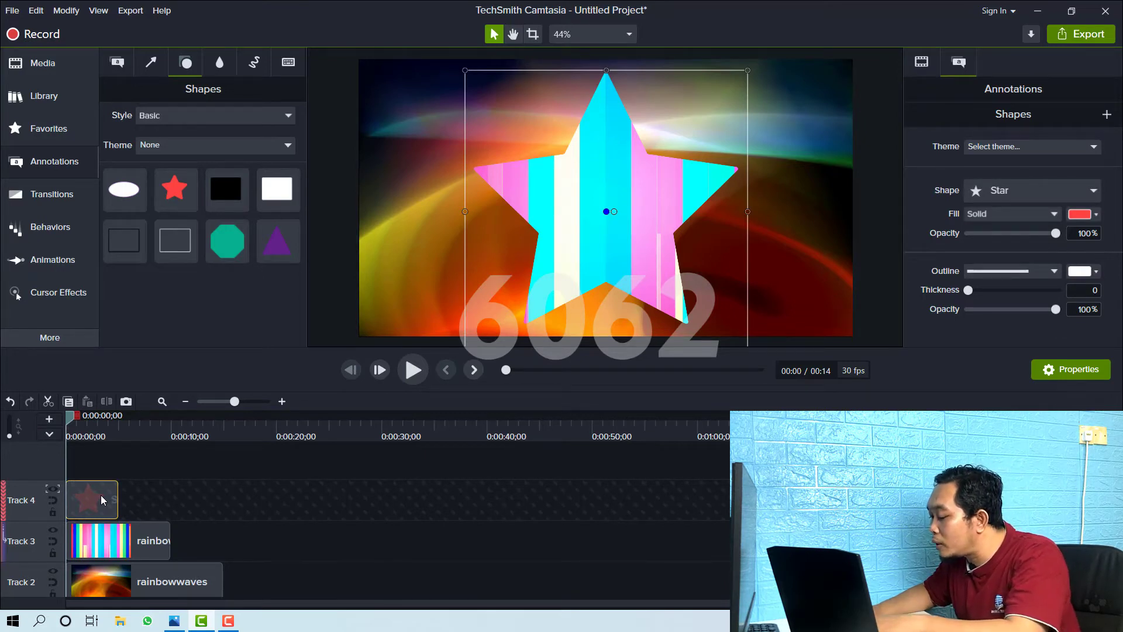
{"action": "key", "text": "Delete"}
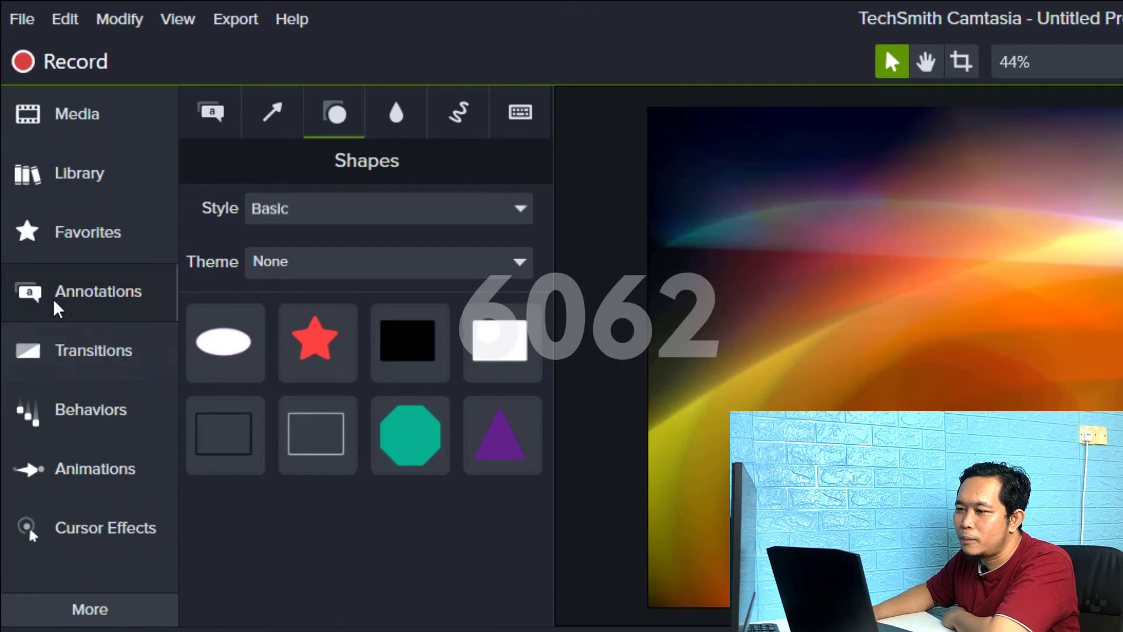
{"action": "left_click", "coordinate": [73, 301]}
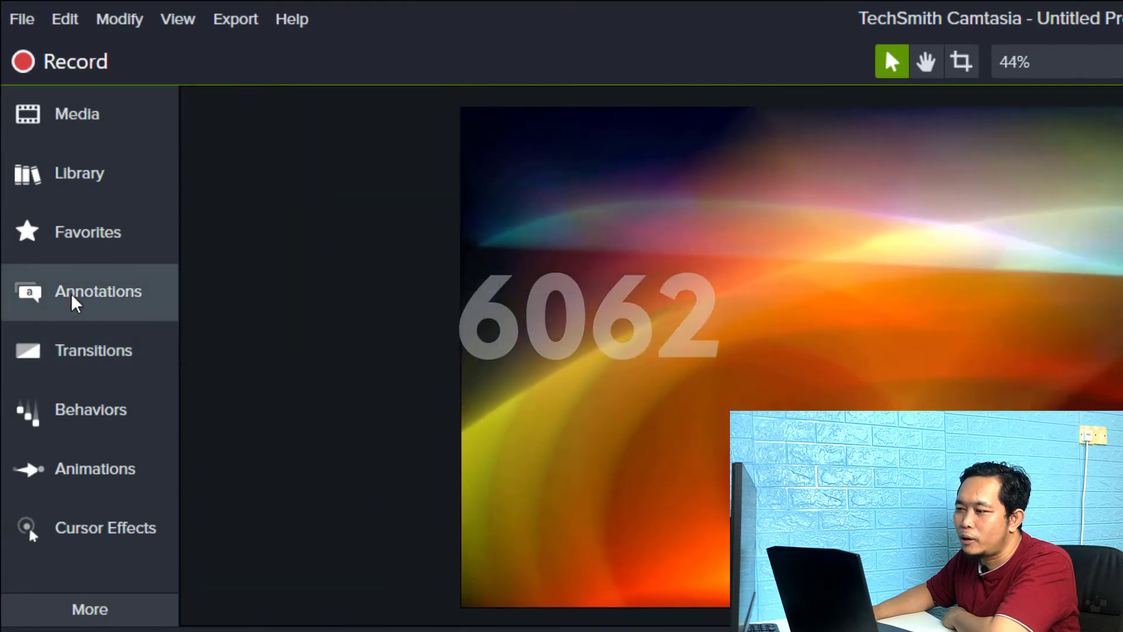
{"action": "left_click", "coordinate": [72, 300]}
{"action": "left_click", "coordinate": [212, 118]}
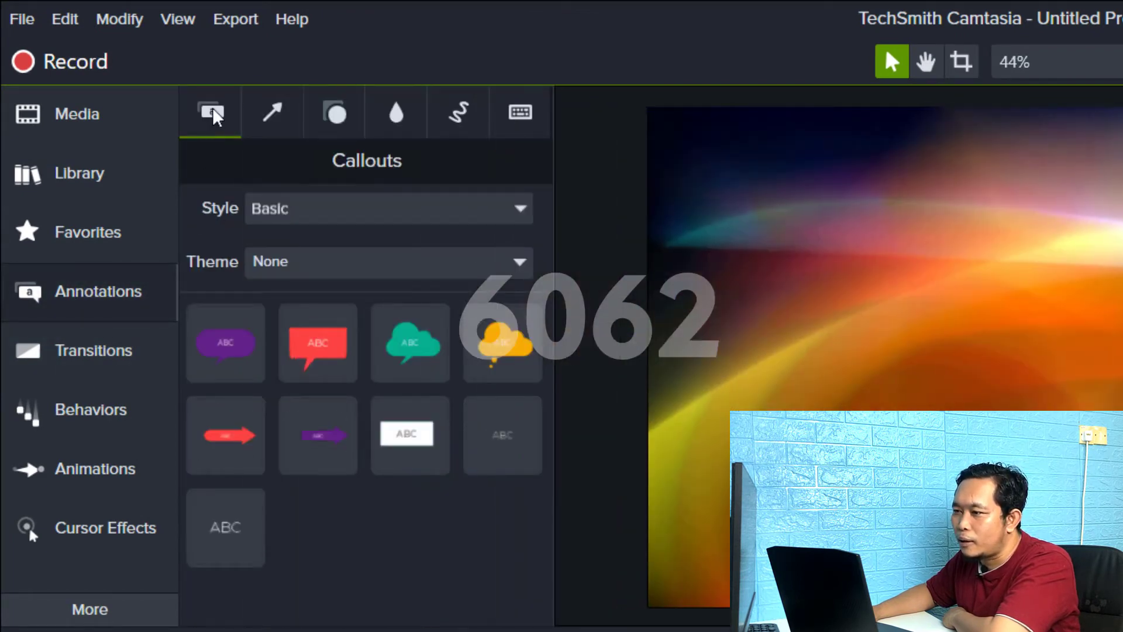
{"action": "left_click_drag", "start_coordinate": [225, 526], "coordinate": [54, 507]}
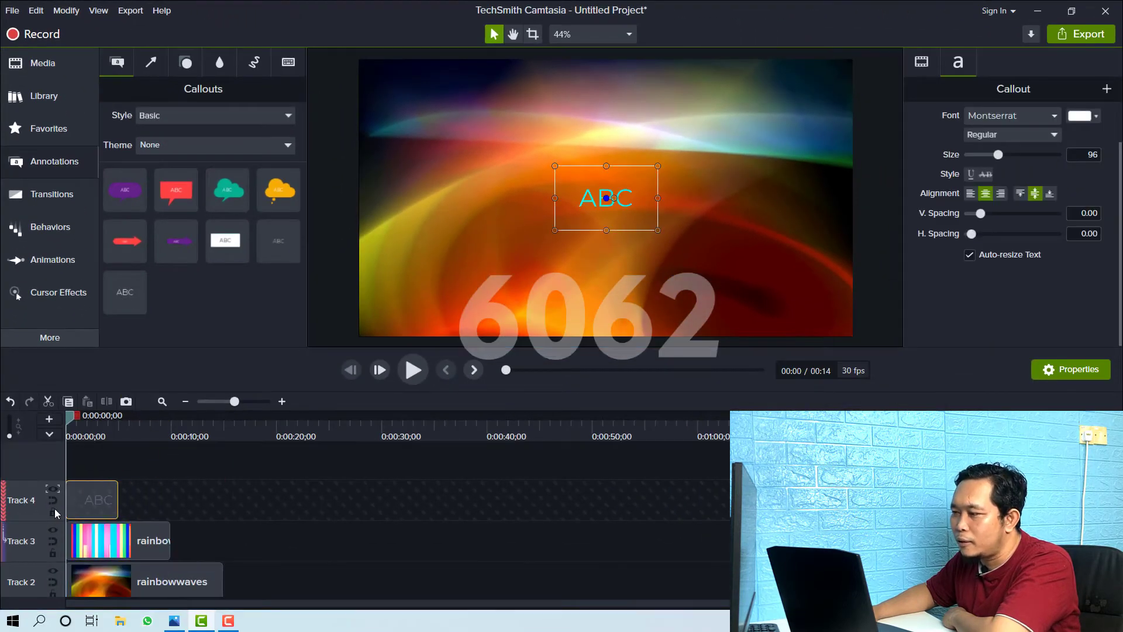
- Replace the callout's ABC text with 6062 and move the playhead slightly forward to 0:00:00;08
{"action": "double_click", "coordinate": [593, 199]}
{"action": "type", "text": "60"}
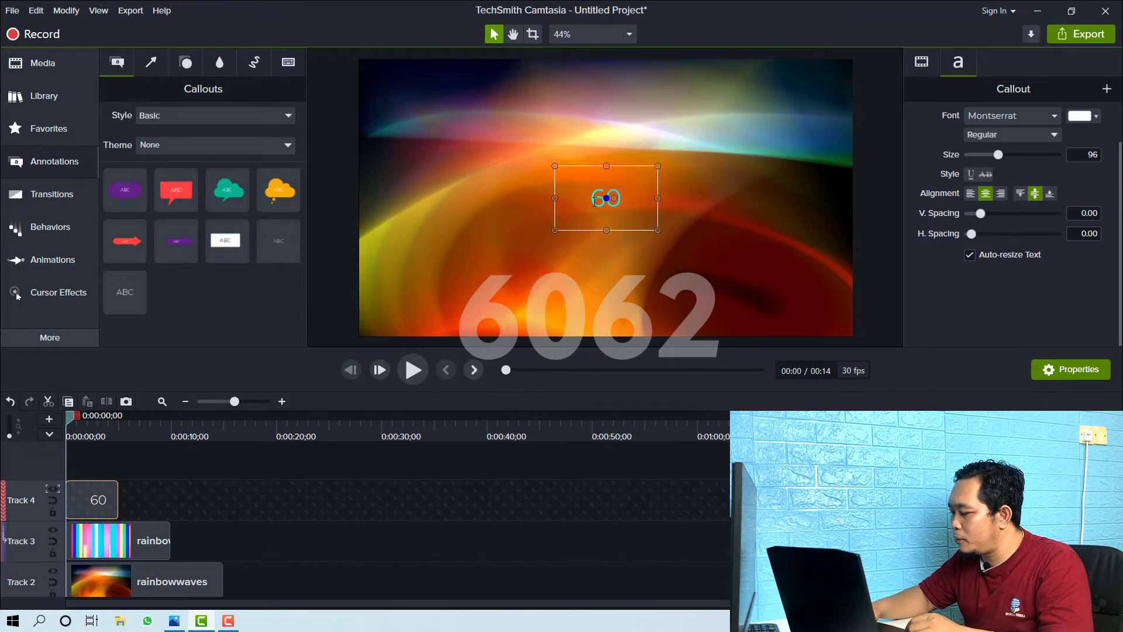
{"action": "type", "text": "62"}
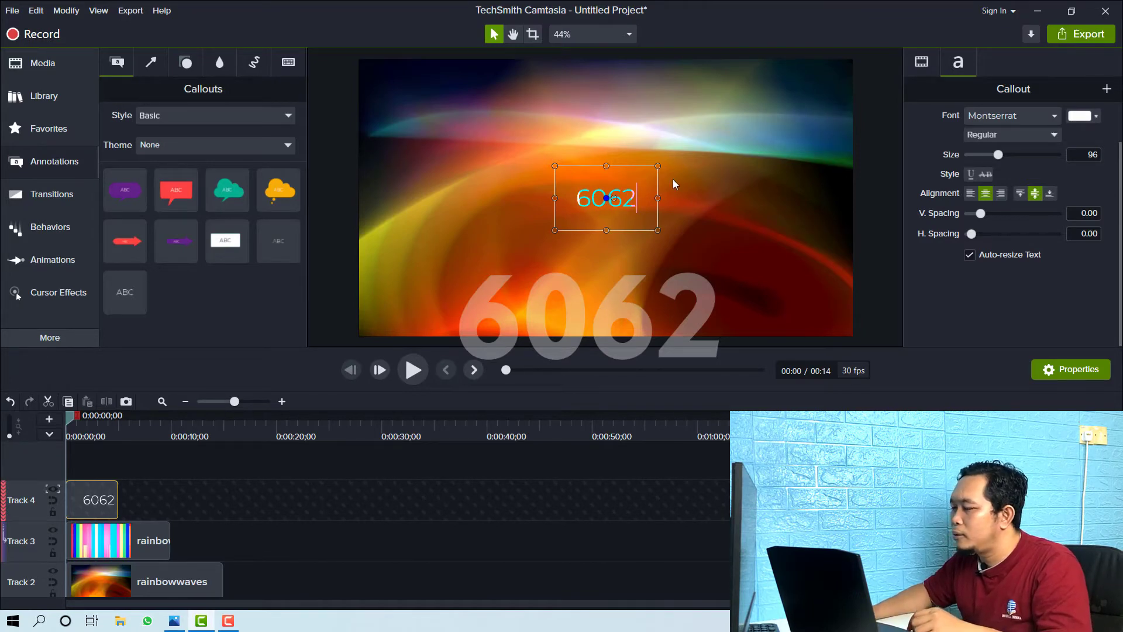
{"action": "left_click_drag", "start_coordinate": [69, 419], "coordinate": [73, 419]}
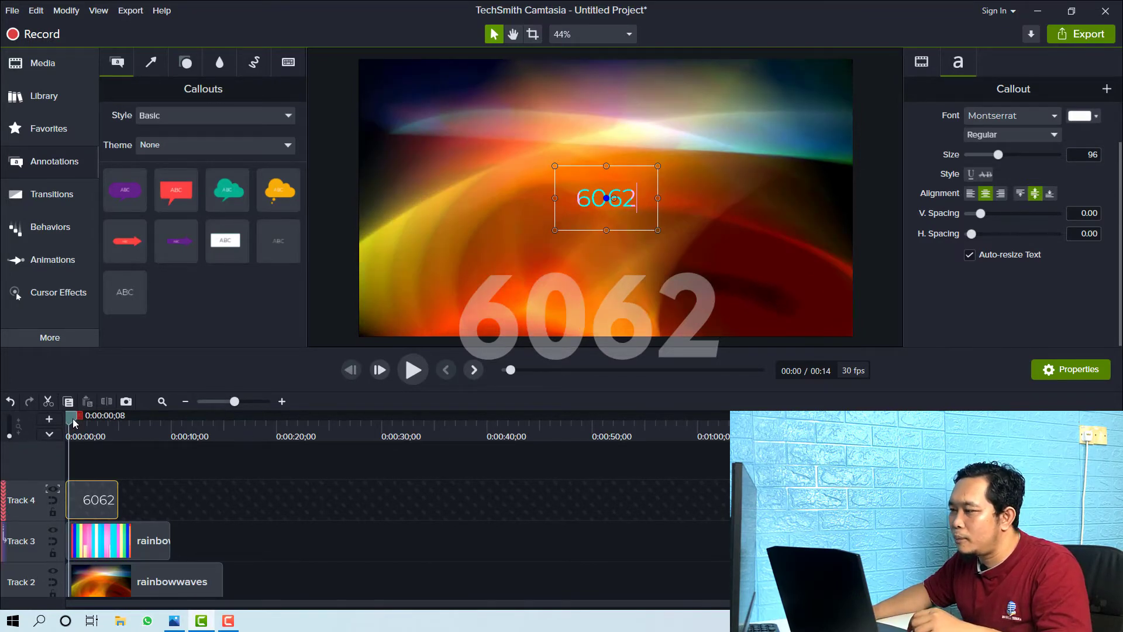
- Set the font of the 6062 callout text to Barlow Condensed ExtraBold
{"action": "left_click", "coordinate": [1055, 119]}
{"action": "scroll", "coordinate": [1048, 259], "scroll_direction": "down", "scroll_amount": 3}
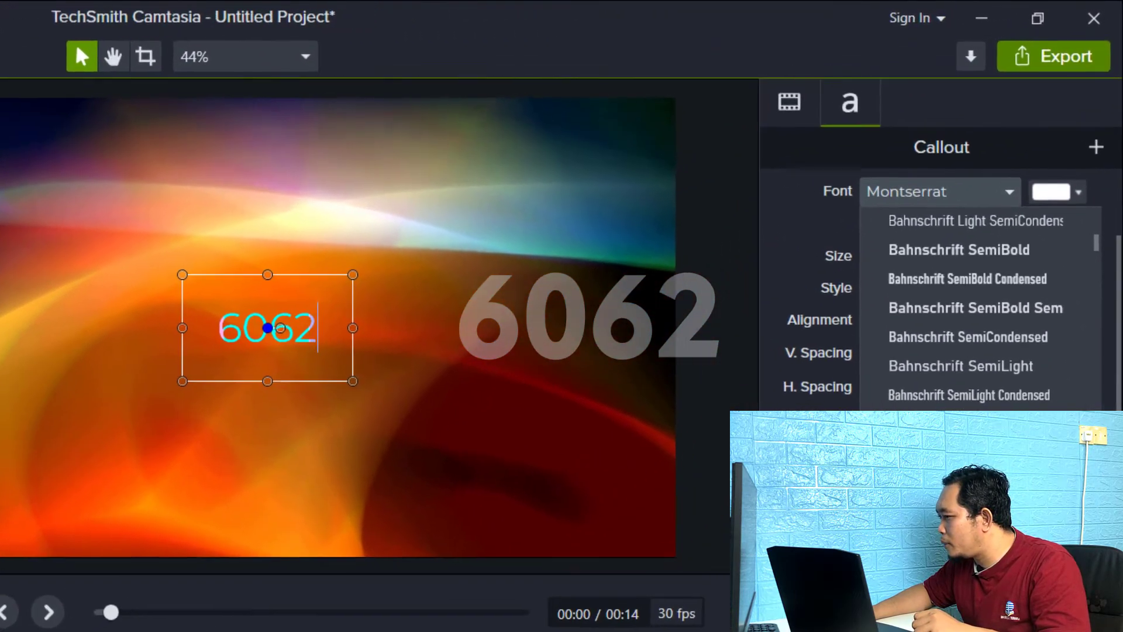
{"action": "scroll", "coordinate": [980, 310], "scroll_direction": "down", "scroll_amount": 3}
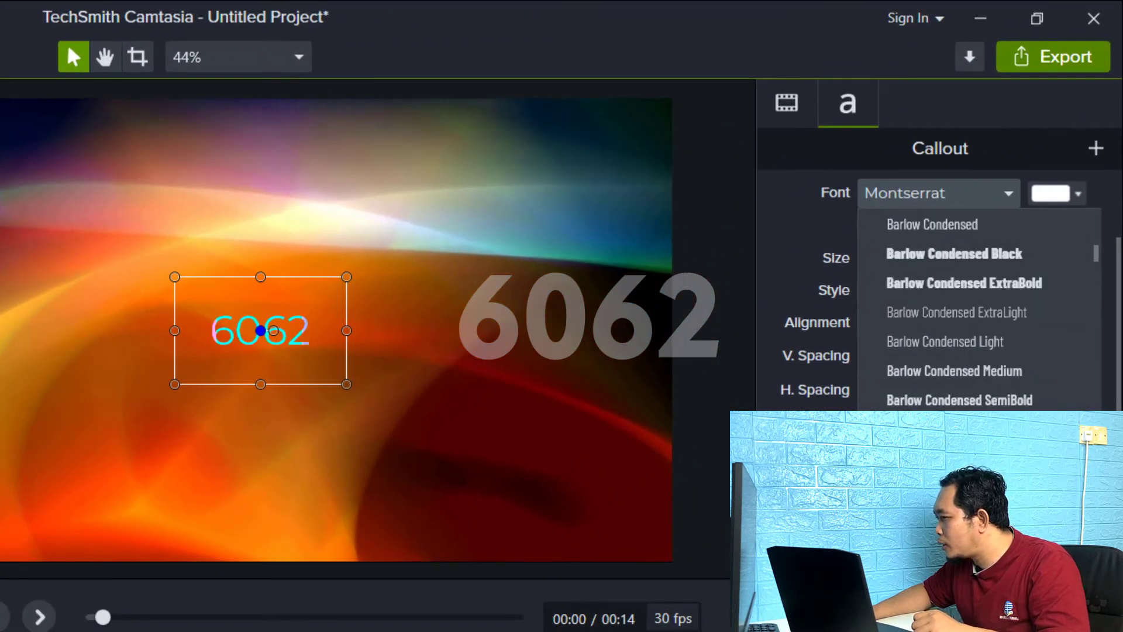
{"action": "scroll", "coordinate": [980, 310], "scroll_direction": "down", "scroll_amount": 1}
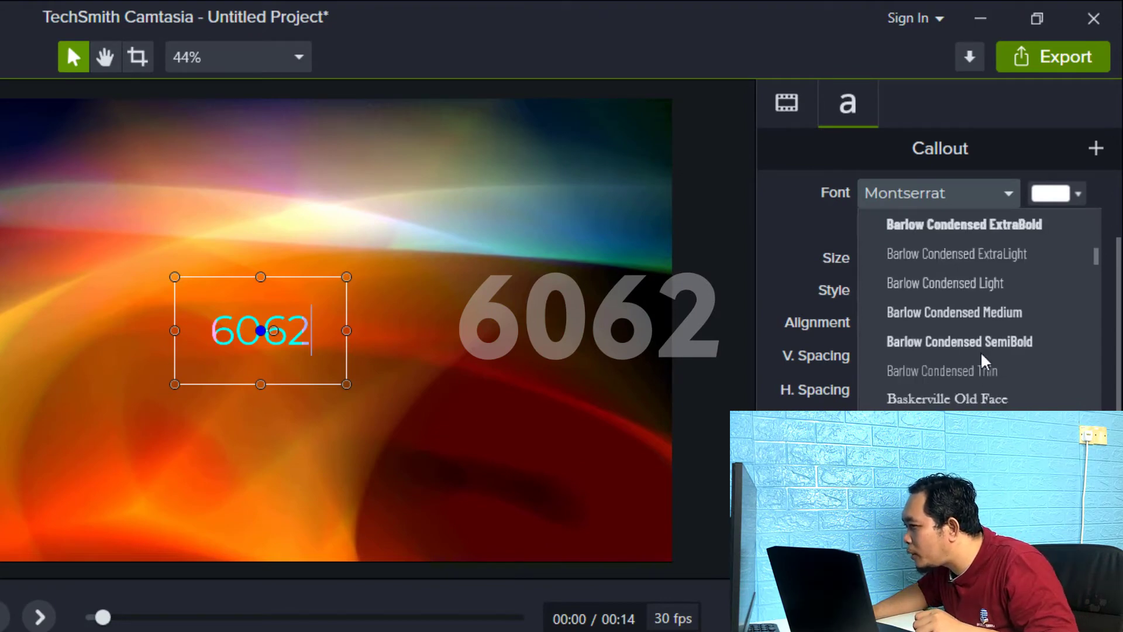
{"action": "left_click", "coordinate": [573, 335]}
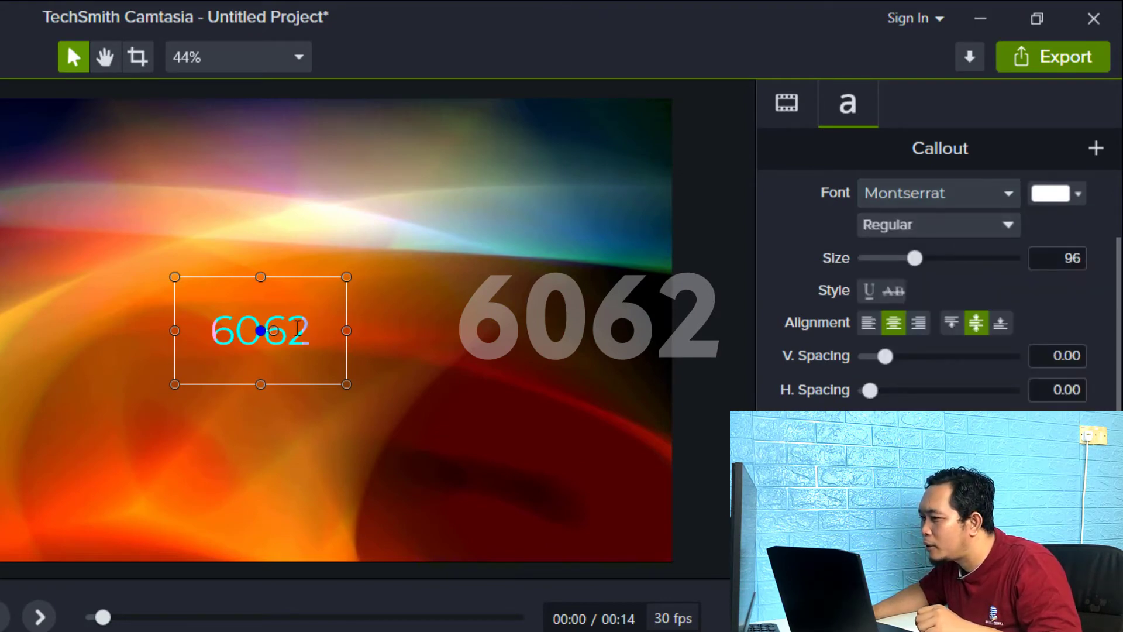
{"action": "double_click", "coordinate": [298, 329]}
{"action": "left_click", "coordinate": [1008, 193]}
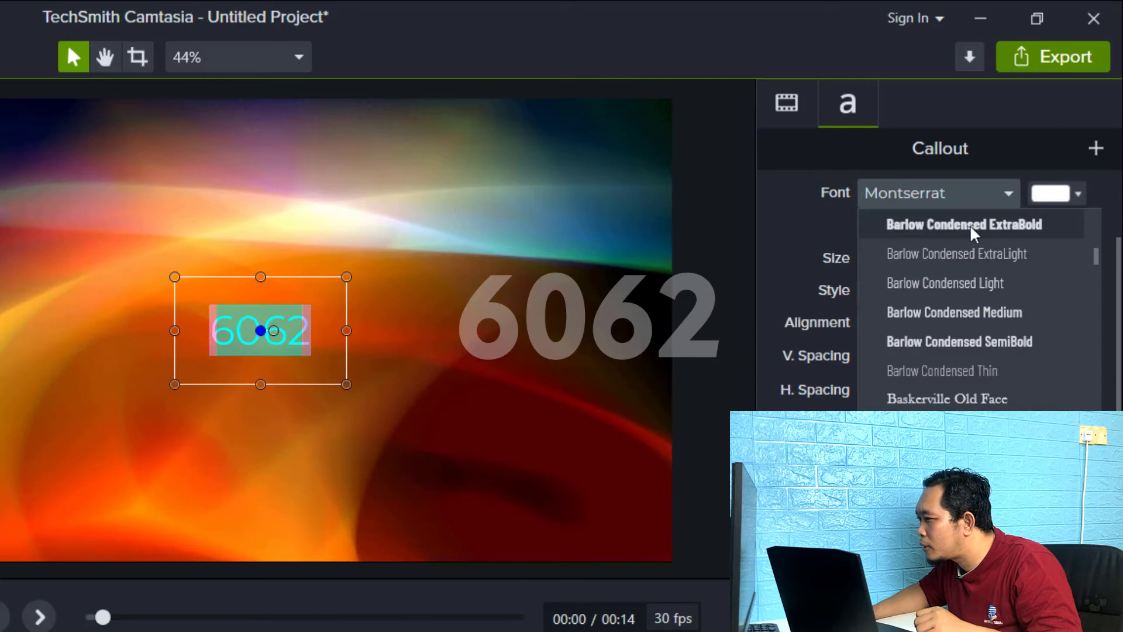
{"action": "left_click", "coordinate": [971, 227]}
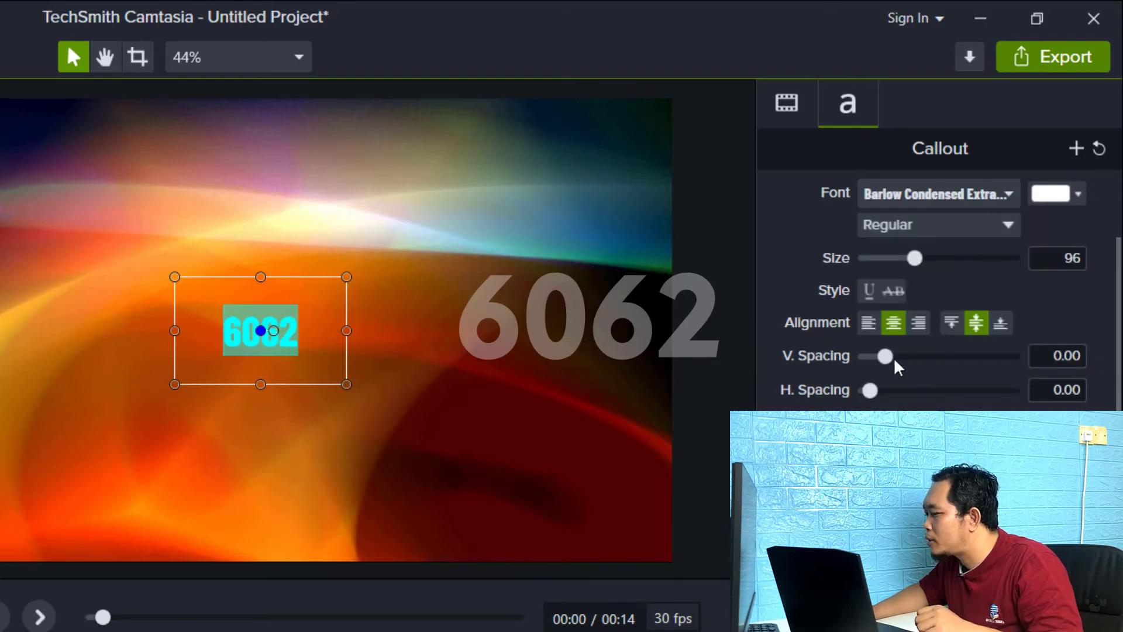
- Enlarge the 6062 callout text to a font size of 500
{"action": "left_click_drag", "start_coordinate": [922, 260], "coordinate": [1012, 259]}
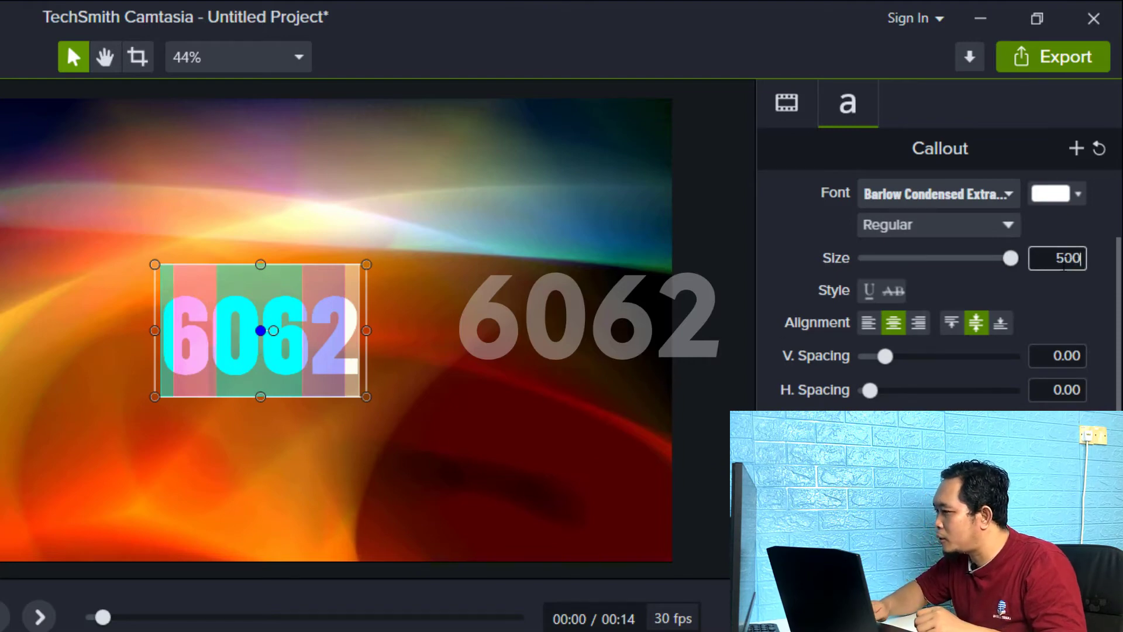
{"action": "key", "text": "Return"}
{"action": "left_click", "coordinate": [1057, 260]}
{"action": "key", "text": "BackSpace"}
{"action": "key", "text": "Return"}
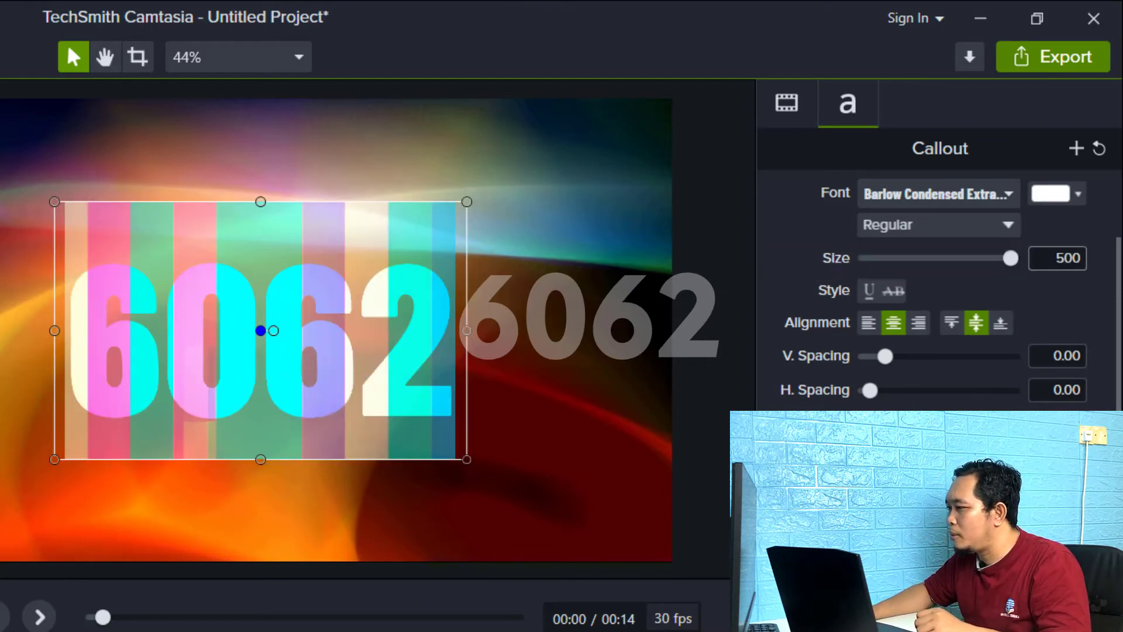
- Play the timeline to preview the 6062 text matte and pause at 0:00:03;06
{"action": "left_click", "coordinate": [499, 419]}
{"action": "left_click", "coordinate": [394, 371]}
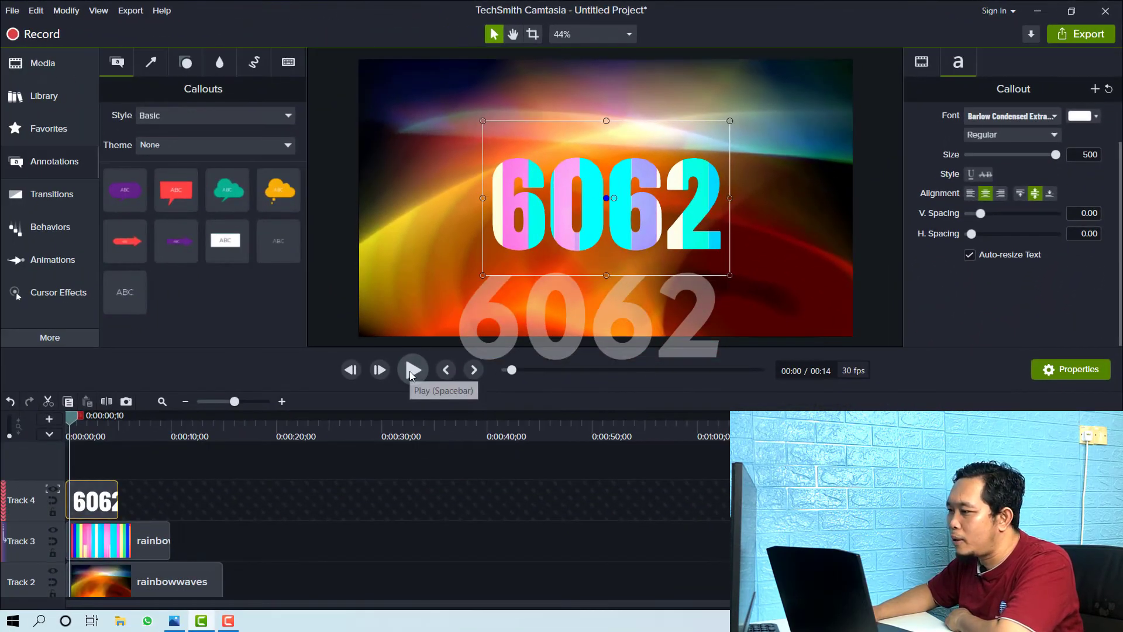
{"action": "left_click", "coordinate": [379, 392]}
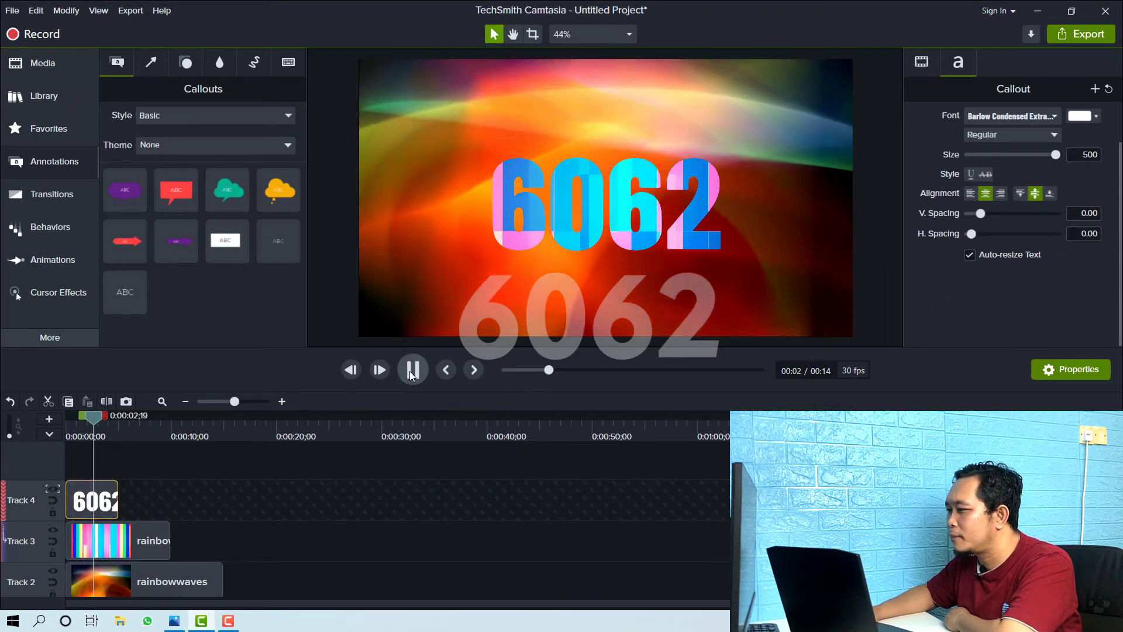
{"action": "left_click", "coordinate": [410, 371]}
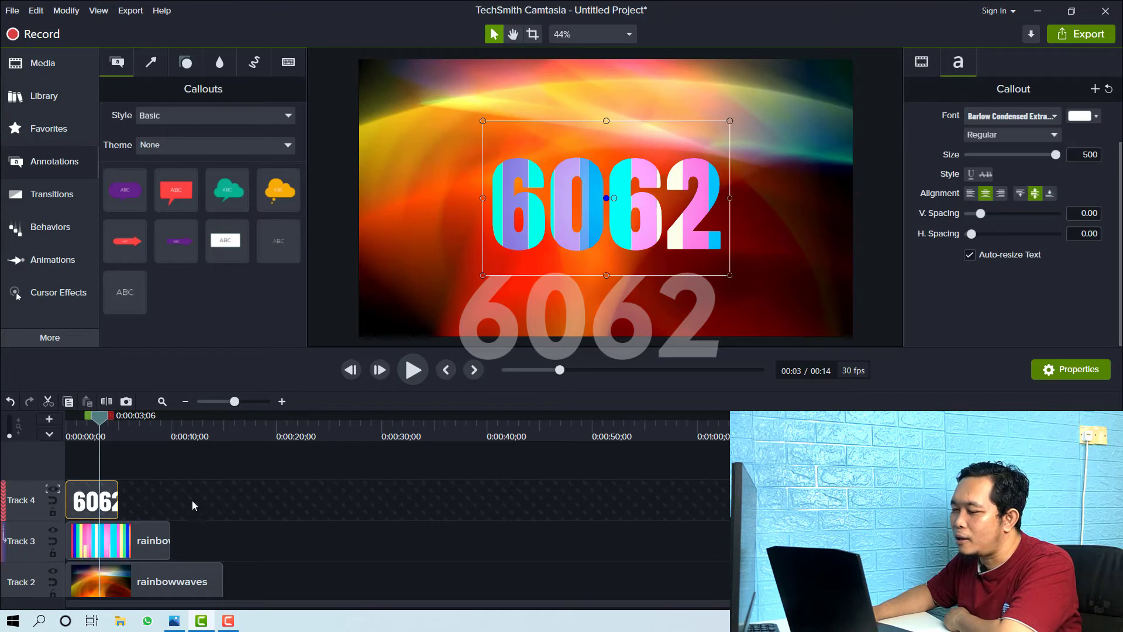
- Hide Track 3 and show it again, and replay the text matte from the beginning of the timeline
{"action": "left_click", "coordinate": [52, 530]}
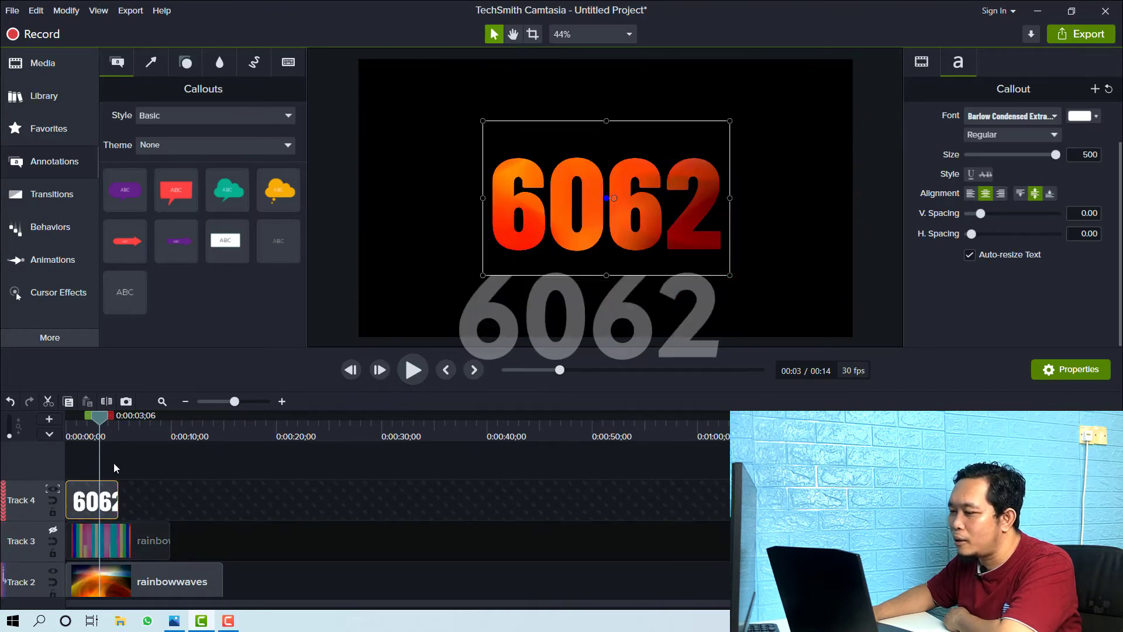
{"action": "left_click", "coordinate": [52, 530]}
{"action": "left_click", "coordinate": [74, 436]}
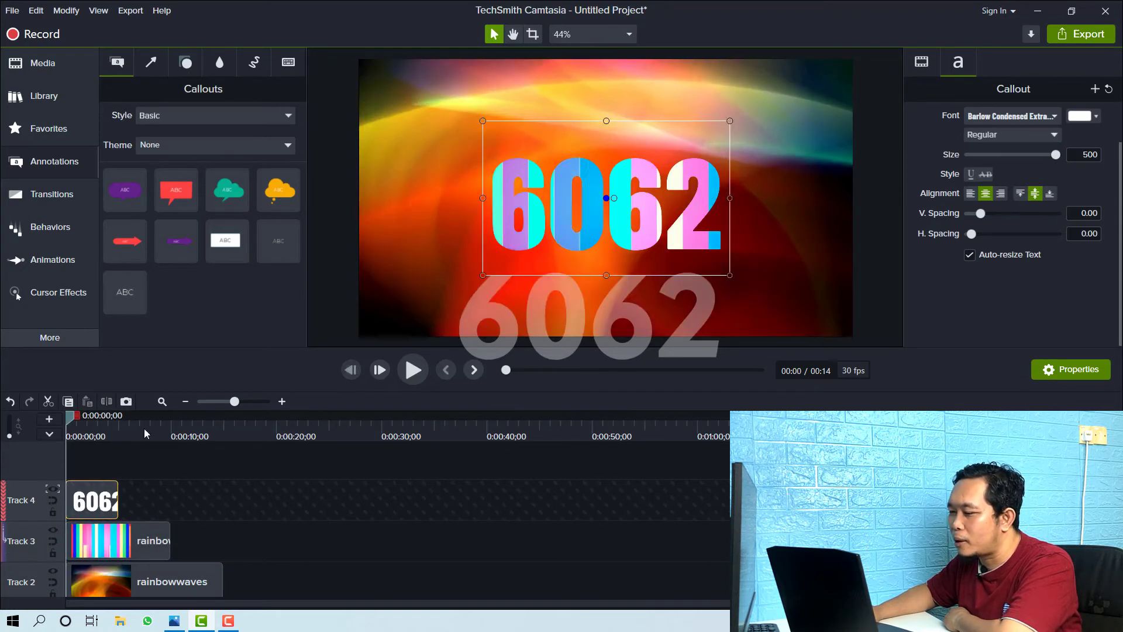
{"action": "left_click", "coordinate": [413, 370]}
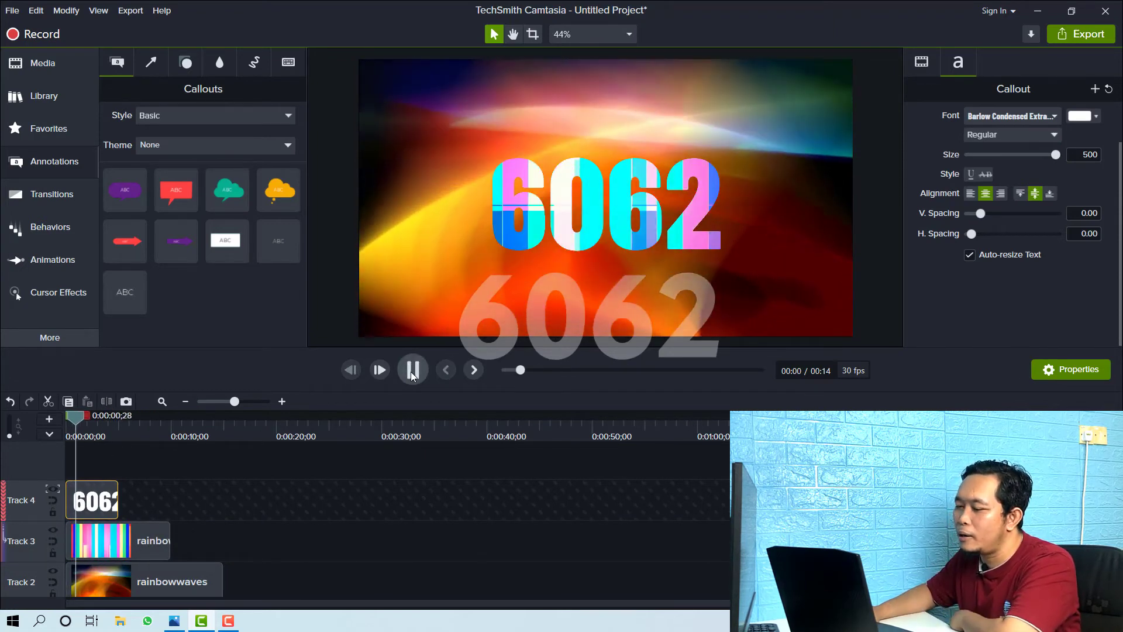
{"action": "left_click", "coordinate": [412, 371]}
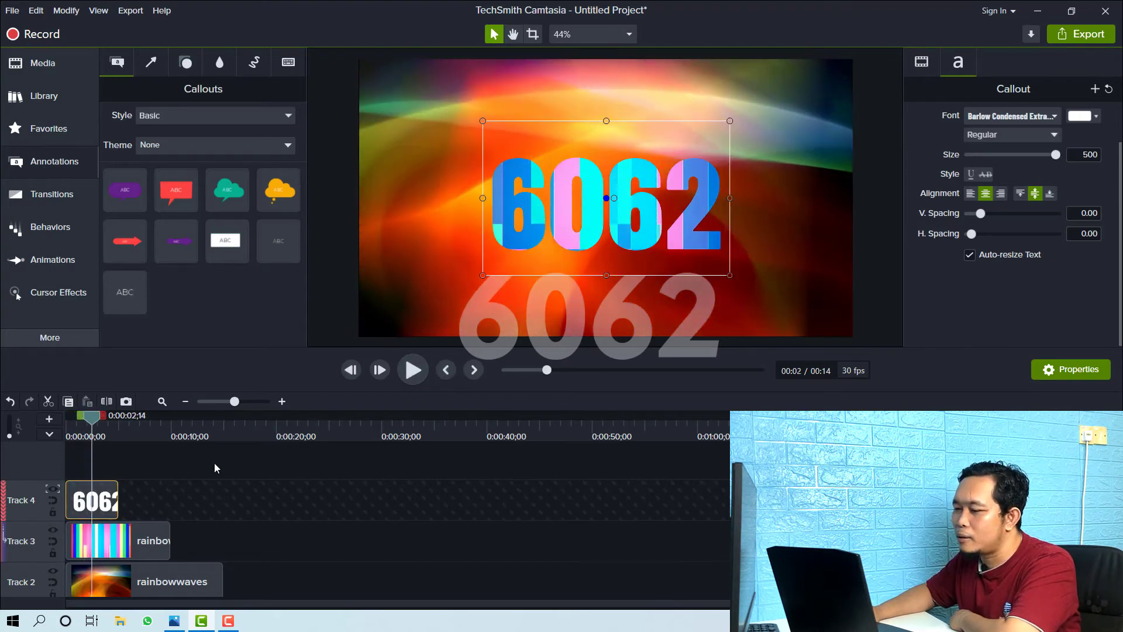
- Add a Custom animation near the start of the 6062 text clip, ending at 0:00:01;06, with an end scale of 500%
{"action": "mouse_move", "coordinate": [93, 420]}
{"action": "left_mouse_down"}
{"action": "mouse_move", "coordinate": [64, 420]}
{"action": "mouse_move", "coordinate": [77, 424]}
{"action": "left_mouse_up"}
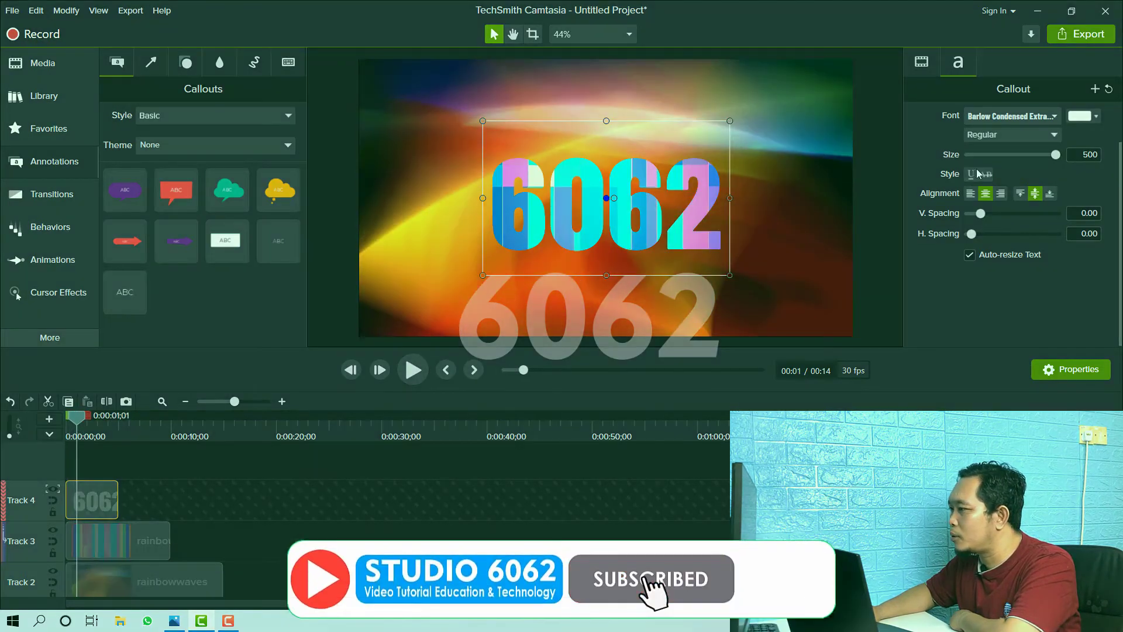
{"action": "left_click", "coordinate": [922, 61]}
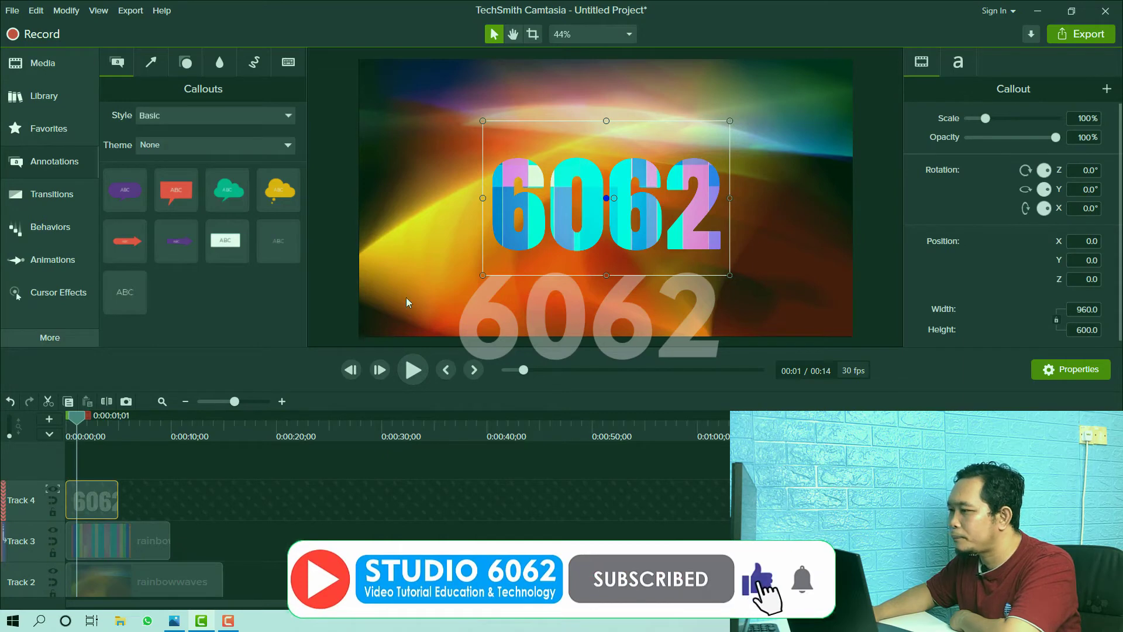
{"action": "left_click_drag", "start_coordinate": [77, 420], "coordinate": [67, 420]}
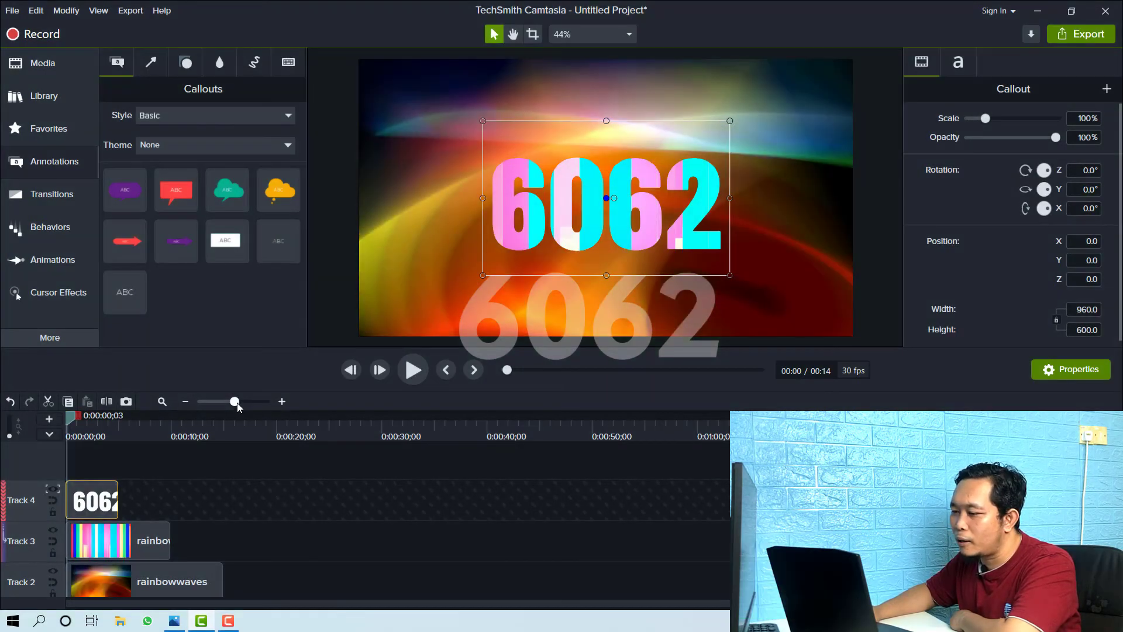
{"action": "left_click_drag", "start_coordinate": [238, 405], "coordinate": [241, 405]}
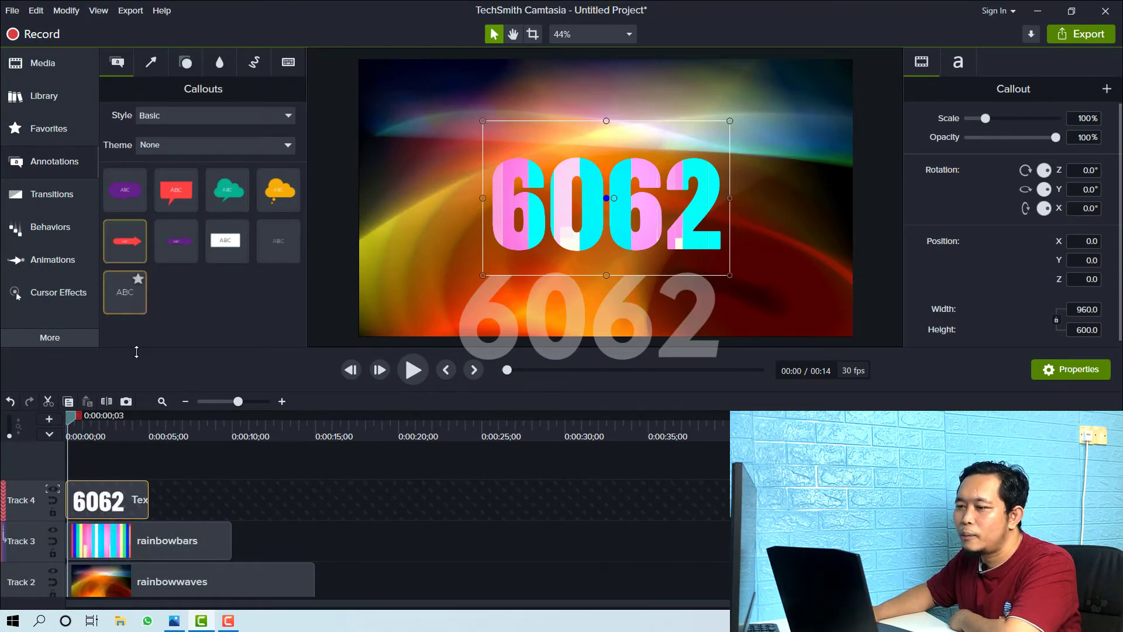
{"action": "left_click", "coordinate": [57, 261]}
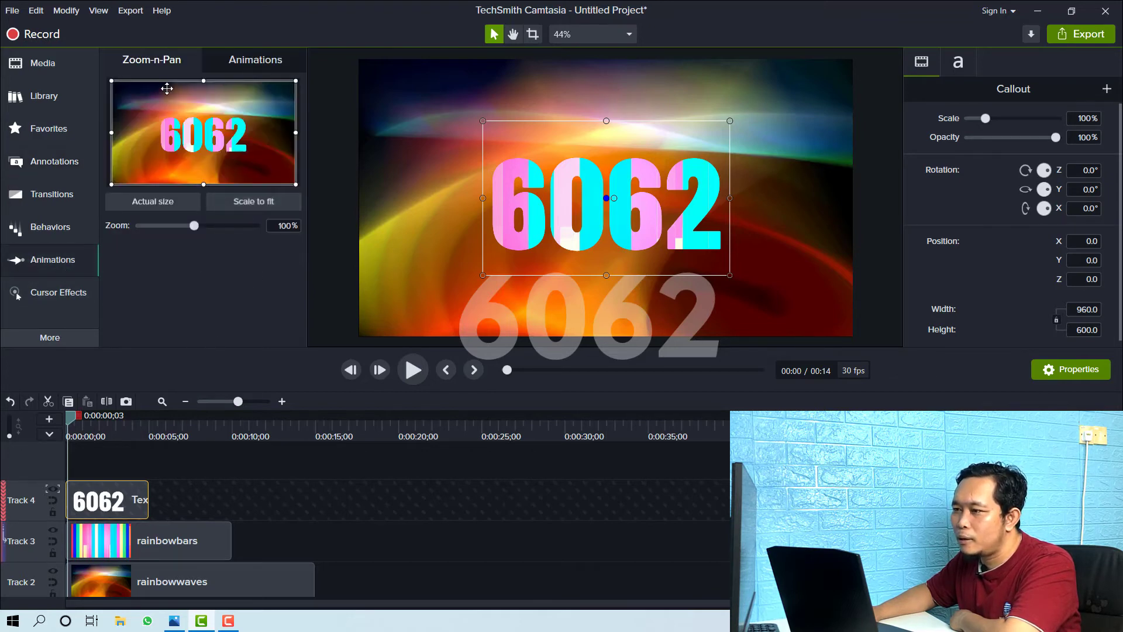
{"action": "left_click", "coordinate": [233, 62]}
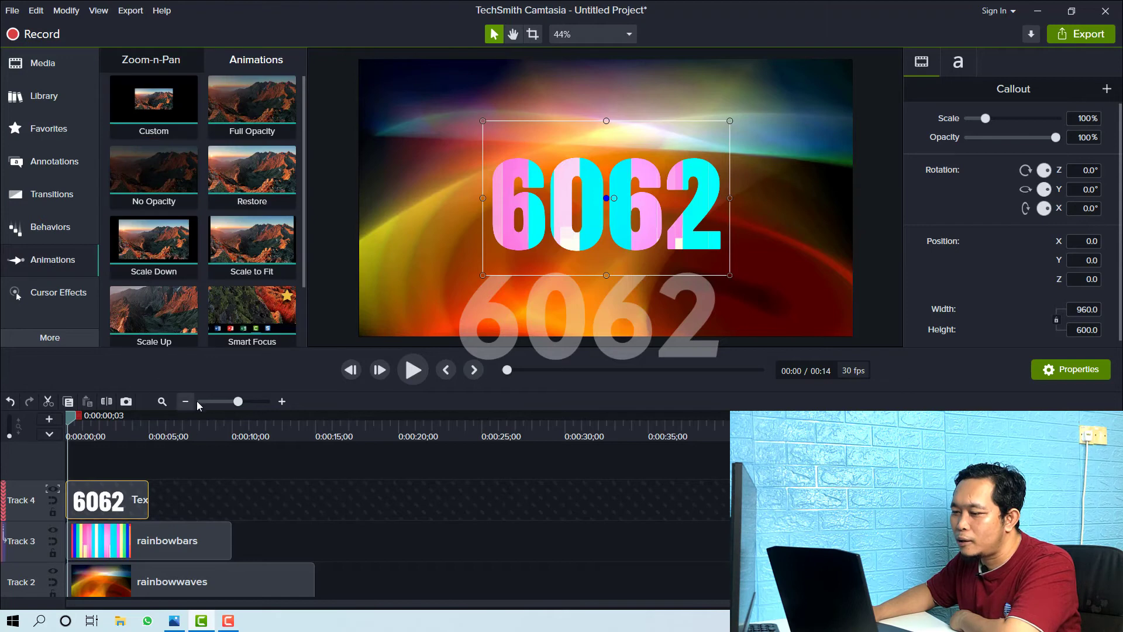
{"action": "left_click", "coordinate": [246, 403]}
{"action": "left_click_drag", "start_coordinate": [154, 105], "coordinate": [114, 502]}
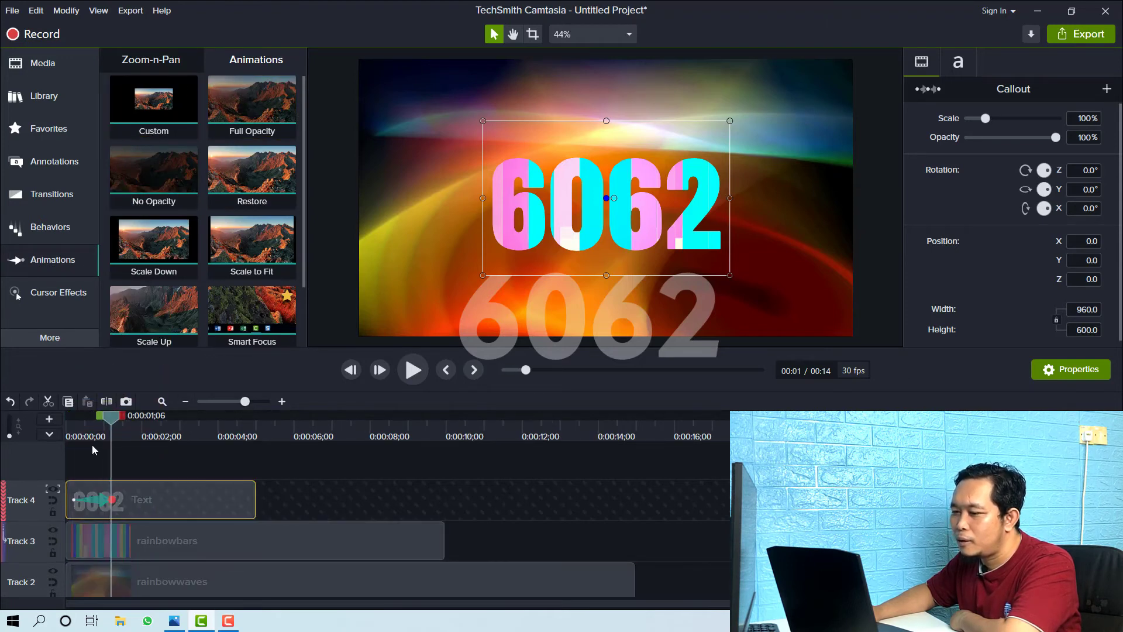
{"action": "left_click", "coordinate": [116, 422]}
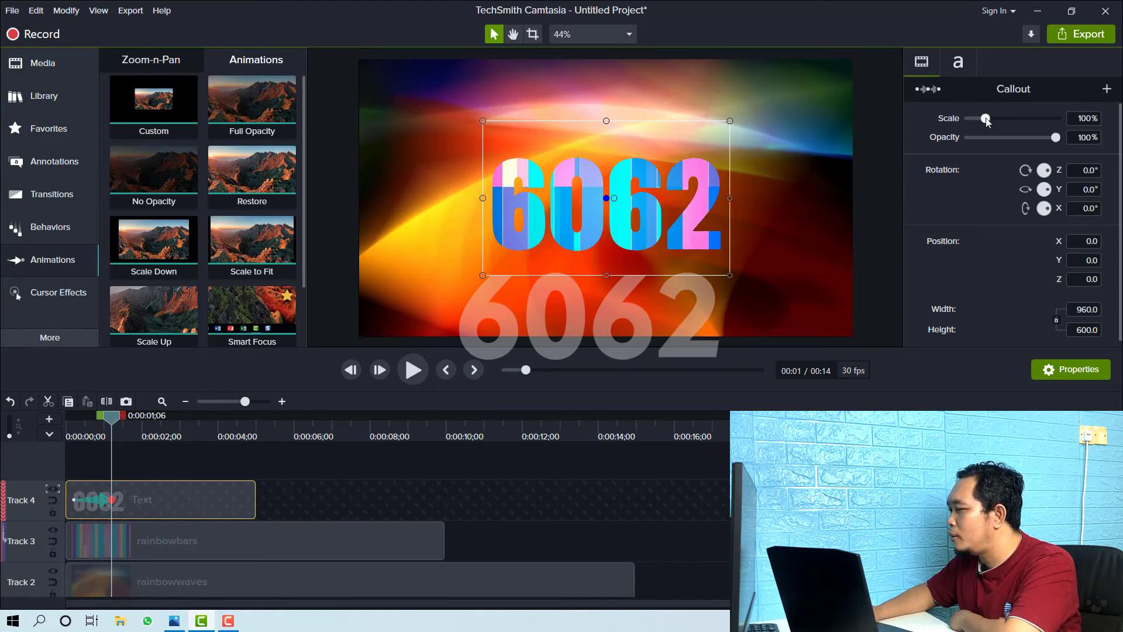
{"action": "left_click_drag", "start_coordinate": [987, 120], "coordinate": [1057, 120]}
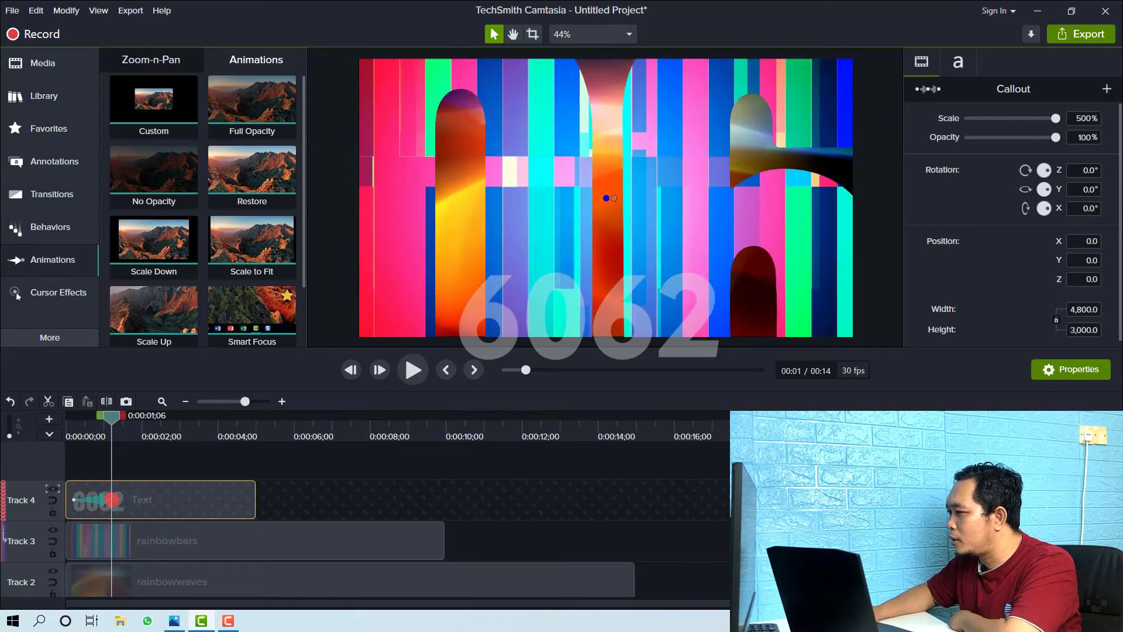
- Add a second Custom animation to the 6062 text clip, ending at 0:00:03;14, and set its end scale to 100%
{"action": "left_click_drag", "start_coordinate": [115, 423], "coordinate": [169, 425]}
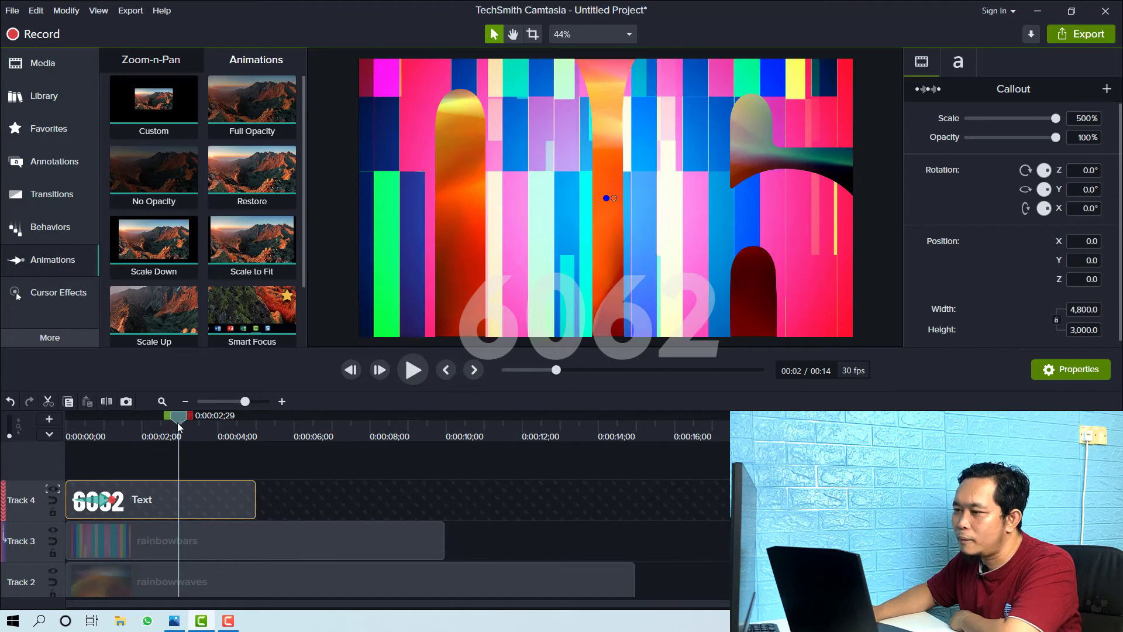
{"action": "left_click_drag", "start_coordinate": [157, 114], "coordinate": [176, 500]}
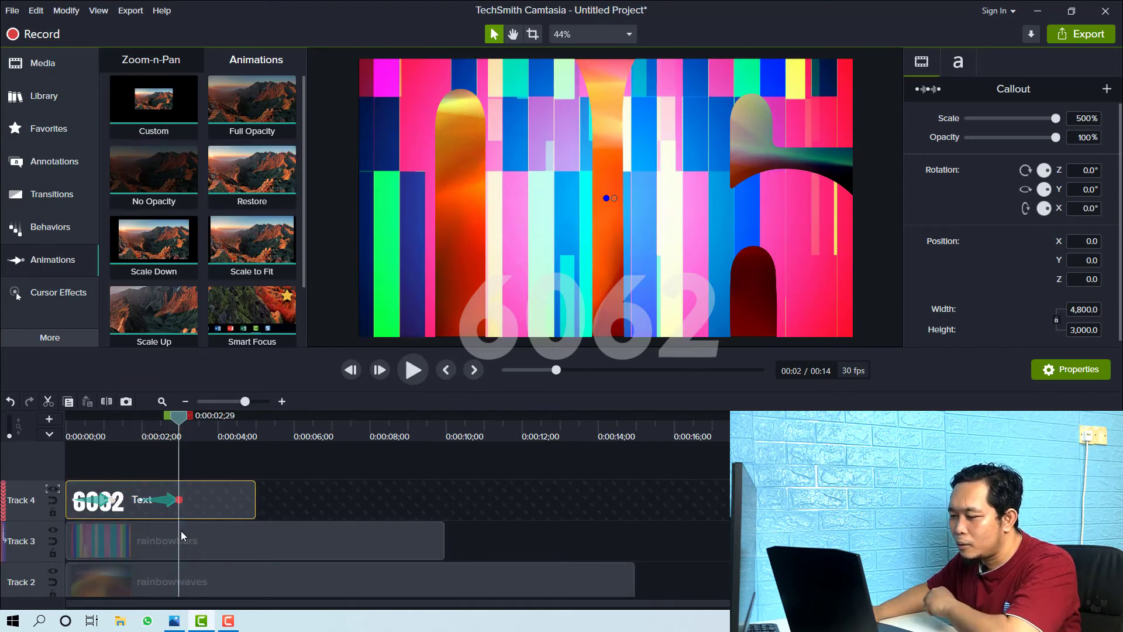
{"action": "left_click_drag", "start_coordinate": [176, 501], "coordinate": [197, 499]}
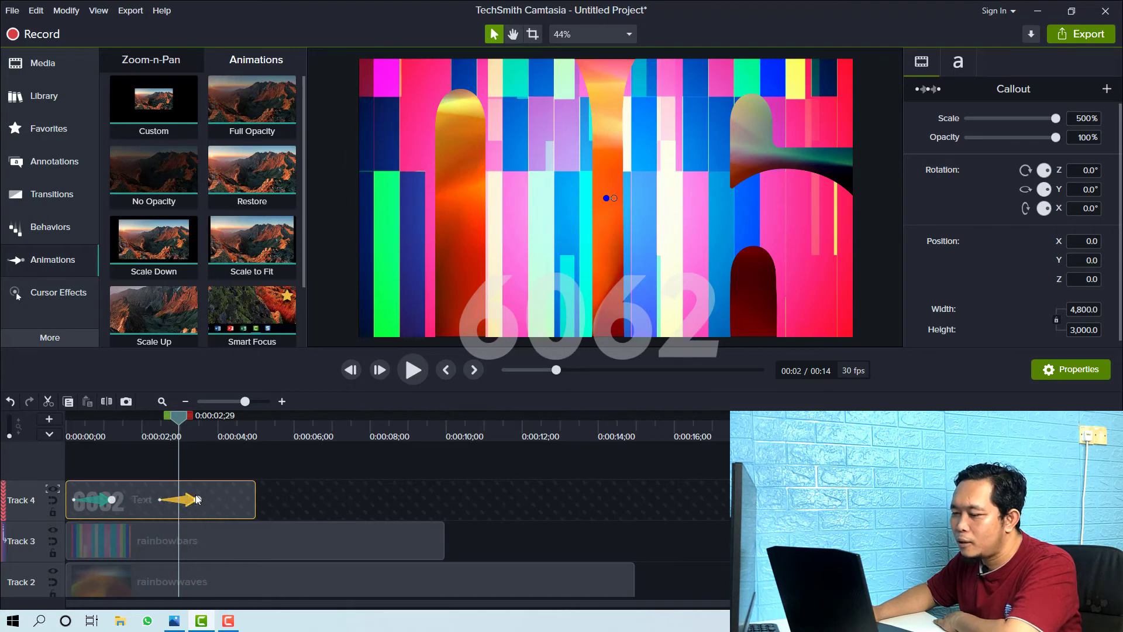
{"action": "left_click", "coordinate": [197, 499]}
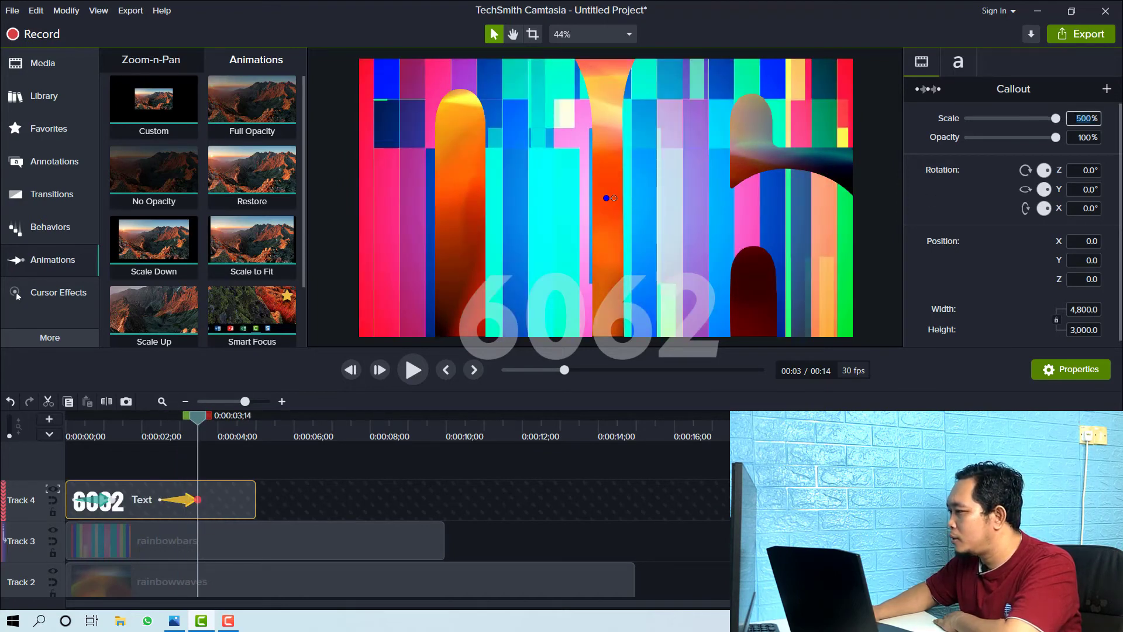
{"action": "type", "text": "100"}
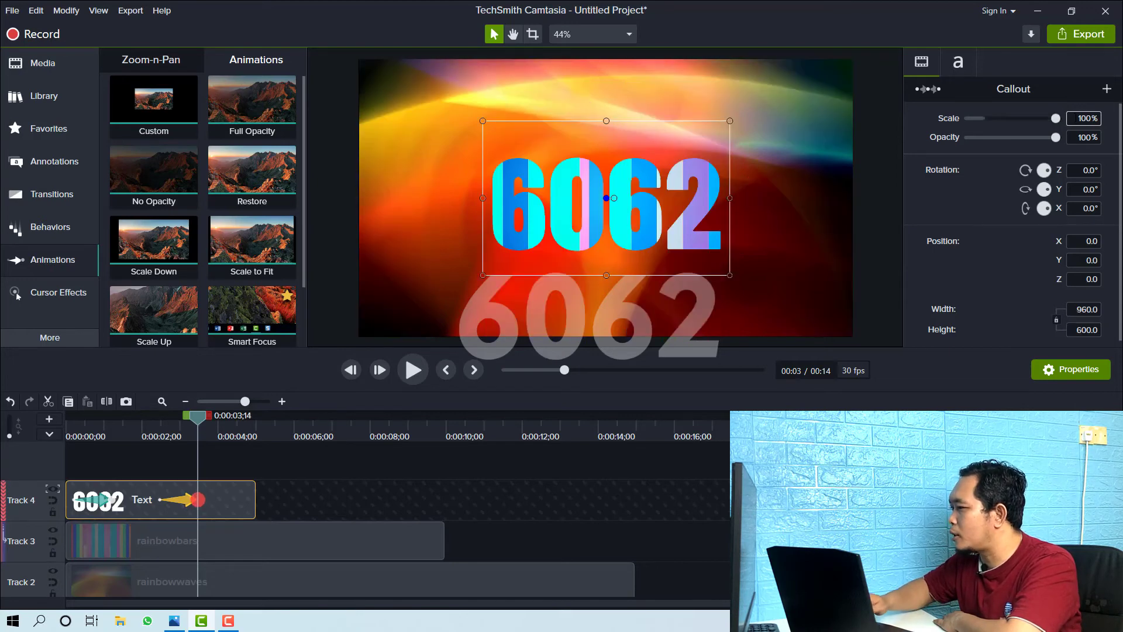
{"action": "key", "text": "Return"}
- Return the playhead to the start of the timeline and play the scaling animation of the 6062 text
{"action": "left_click_drag", "start_coordinate": [197, 418], "coordinate": [67, 425]}
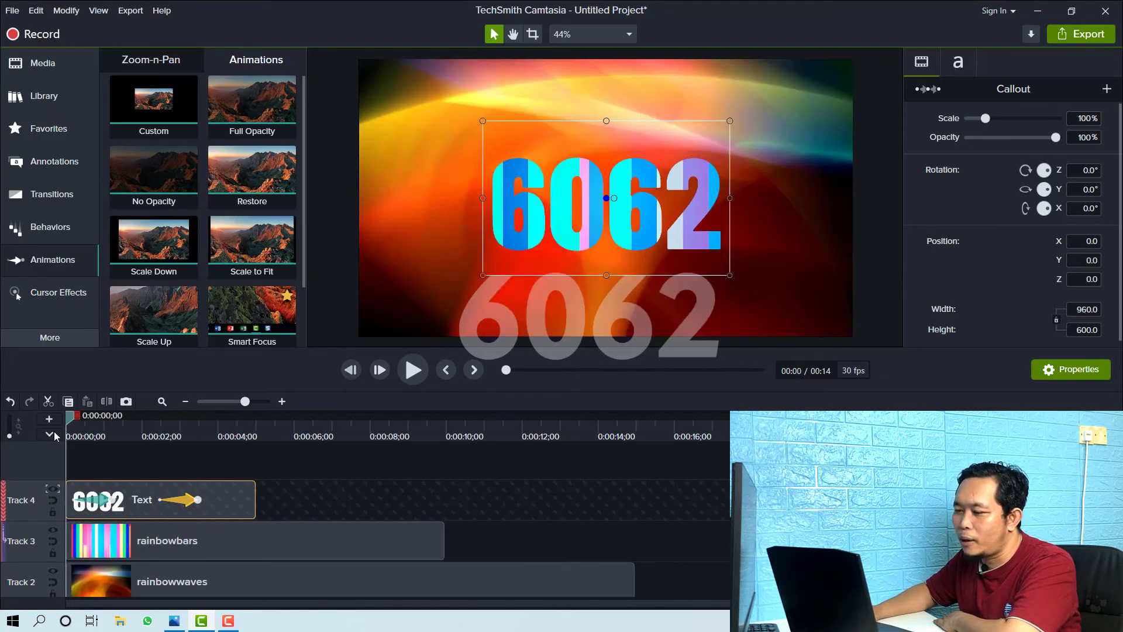
{"action": "left_click", "coordinate": [413, 371]}
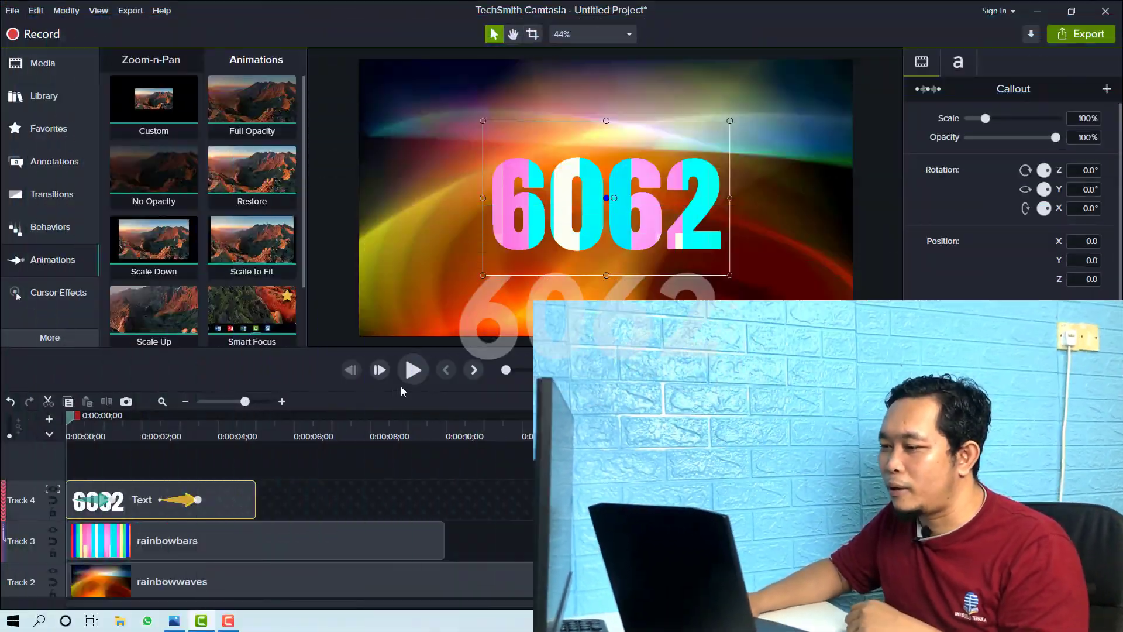
{"action": "left_click", "coordinate": [413, 370]}
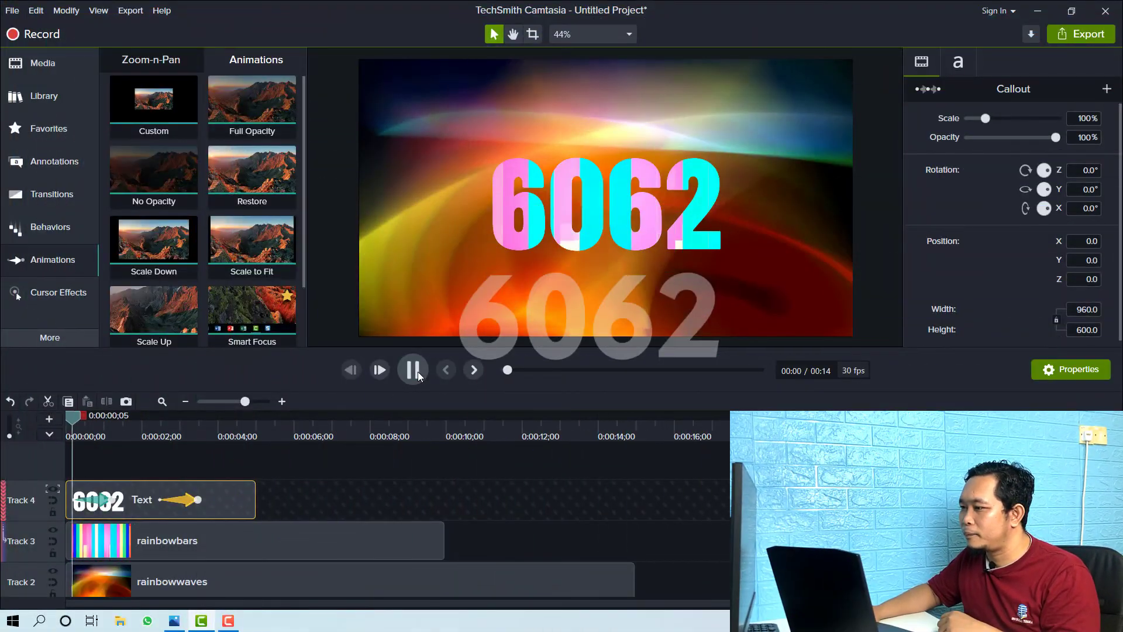